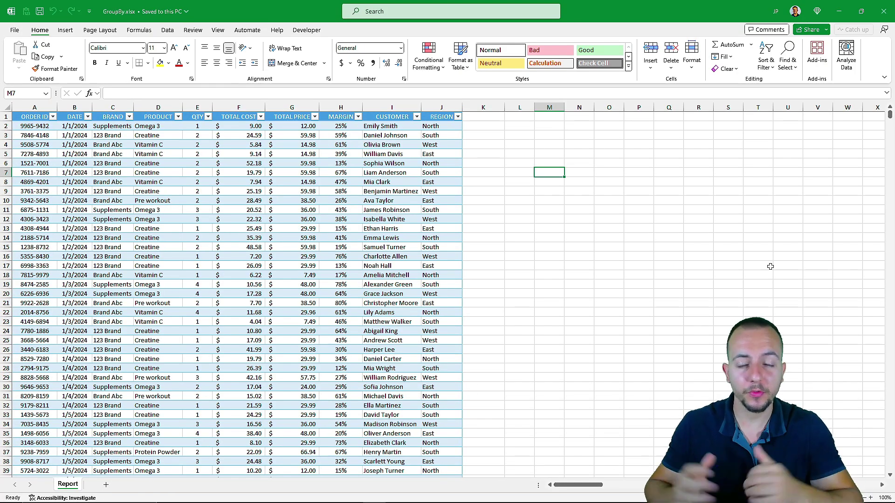
Step: Start a GROUPBY formula in M7, cancel it, and collapse the ribbon to tab names only
type("=grou")
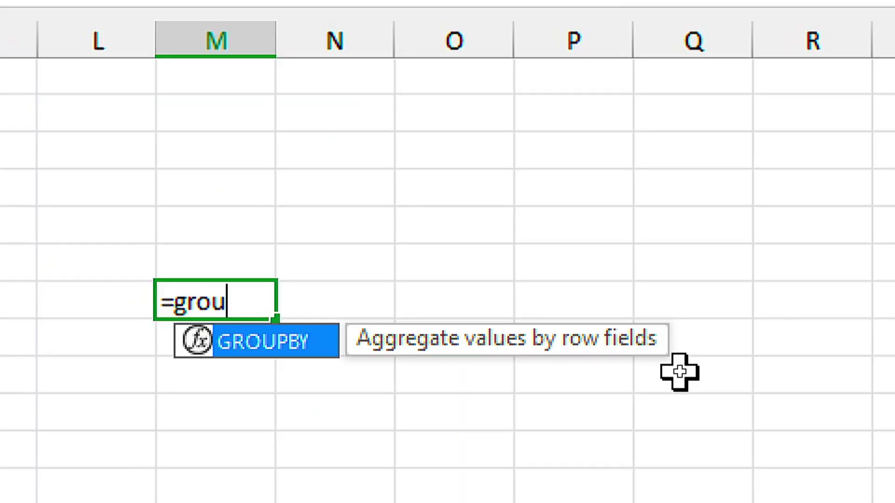
key("Tab")
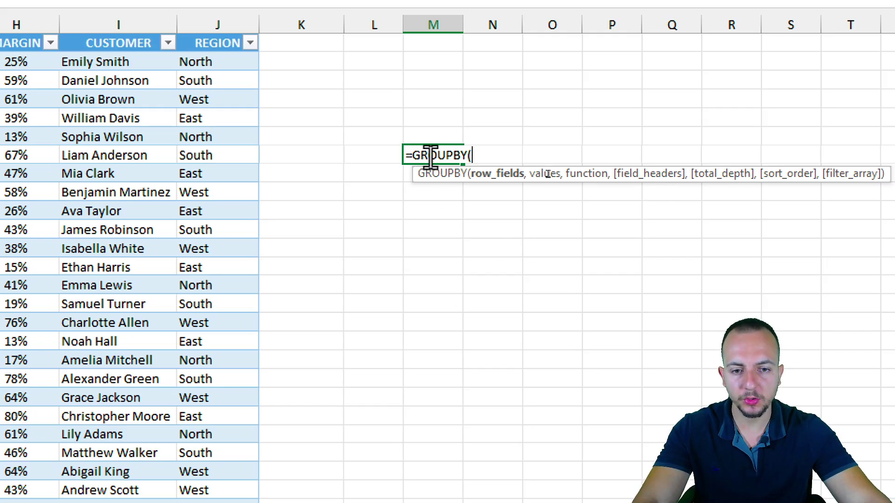
double_click(432, 156)
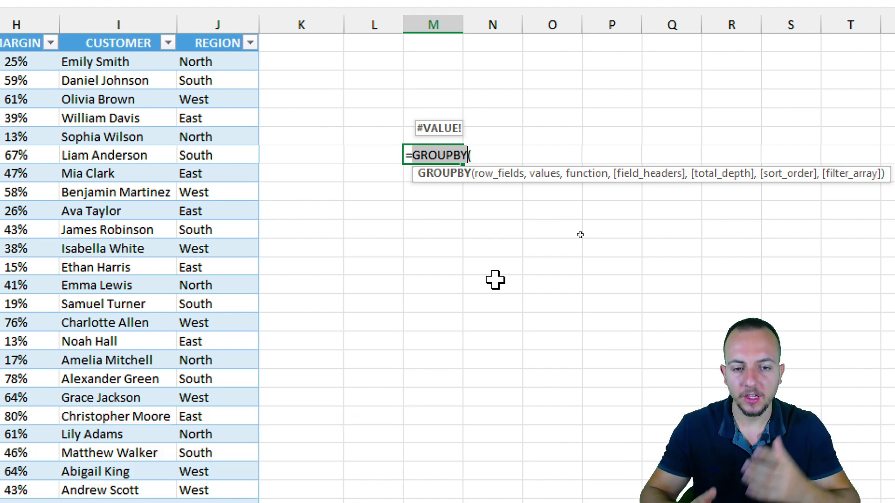
key("Escape")
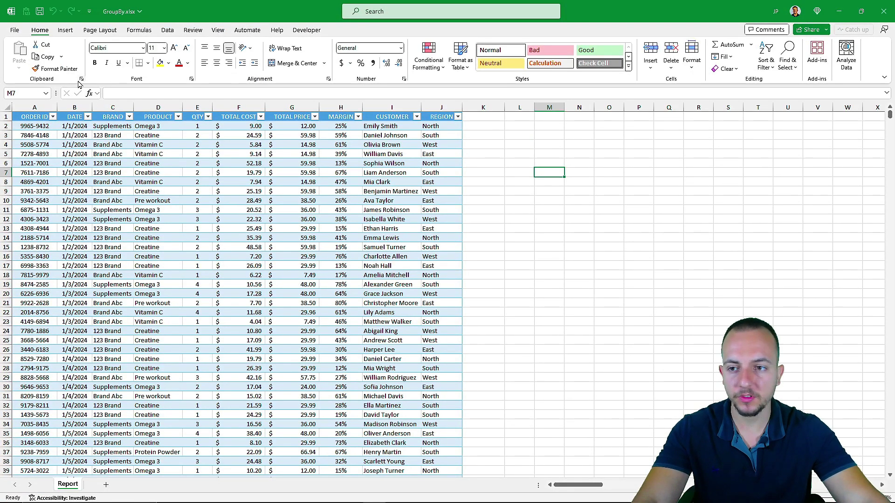
double_click(39, 30)
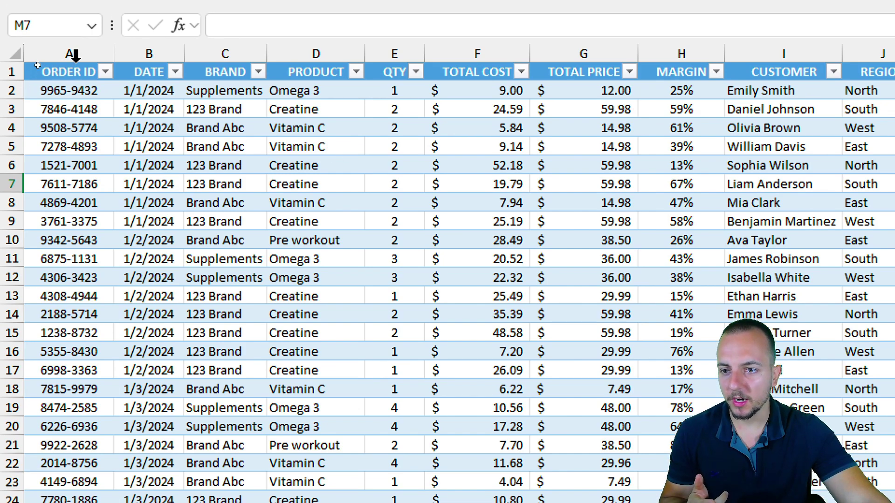
left_click(69, 52)
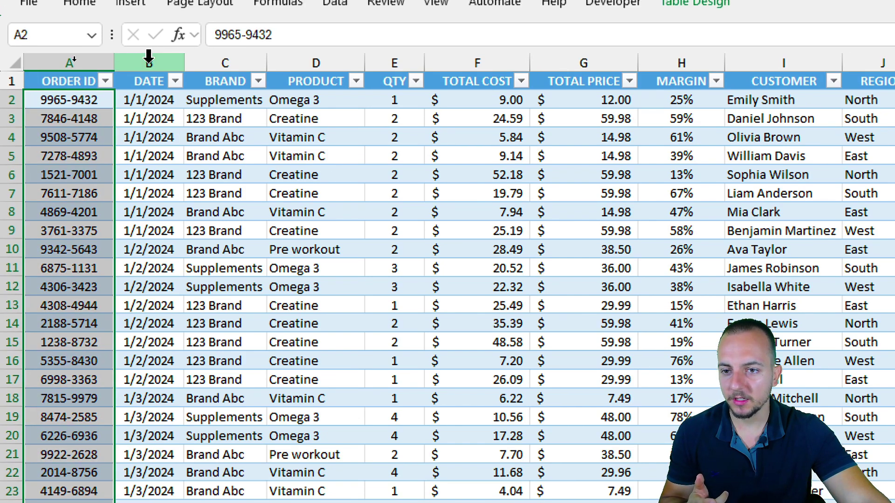
left_click(148, 58)
left_click(225, 60)
left_click(298, 59)
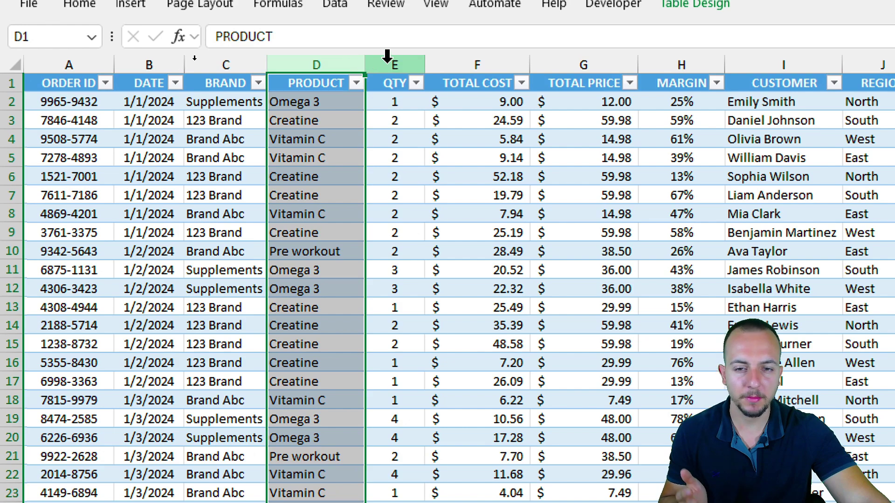
left_click(390, 57)
left_click(443, 60)
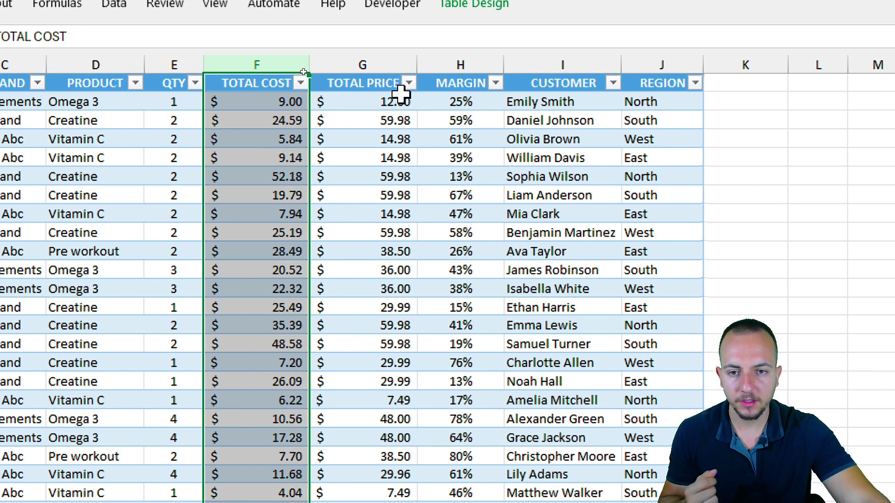
left_click(364, 59)
left_click(461, 60)
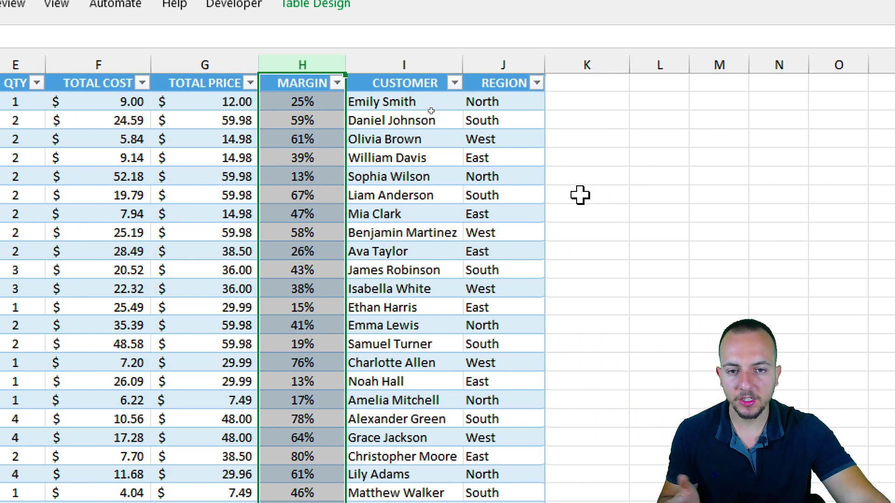
left_click(405, 64)
left_click(496, 61)
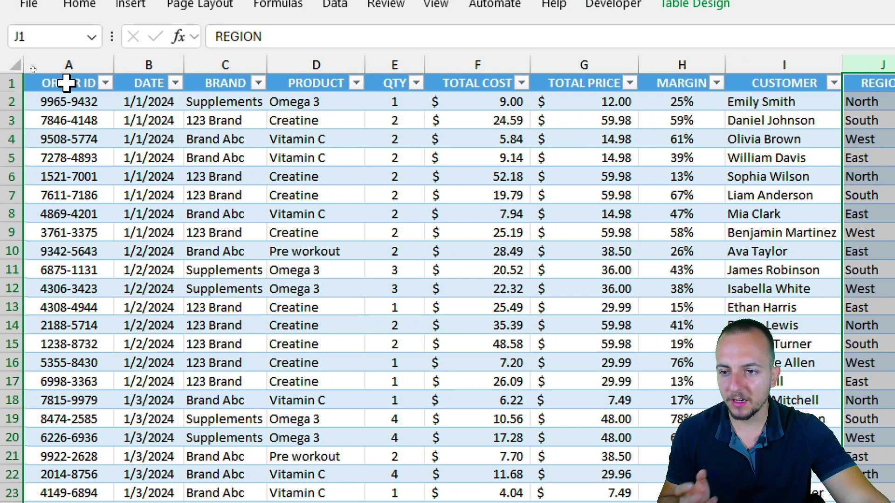
left_click(66, 83)
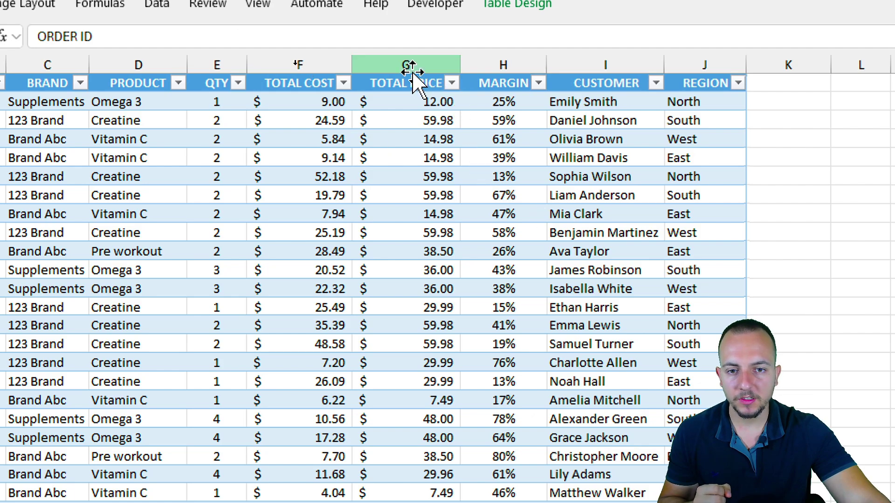
left_click(413, 77)
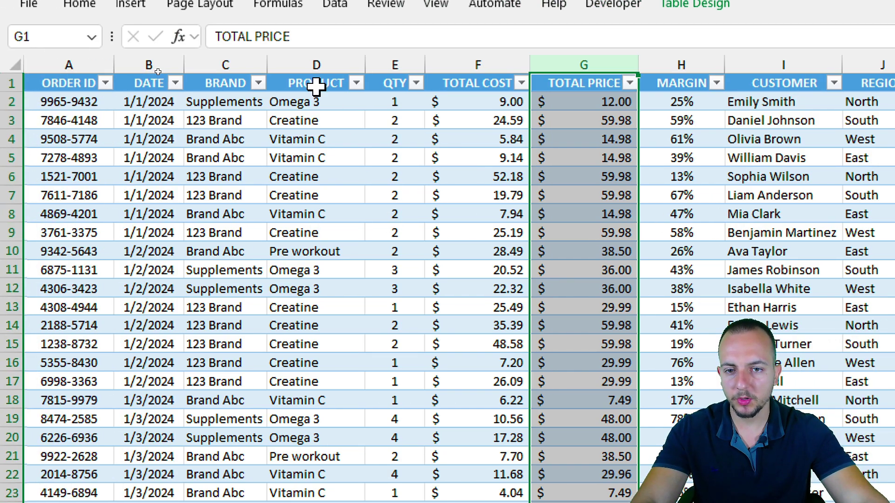
left_click(137, 84, "ctrl")
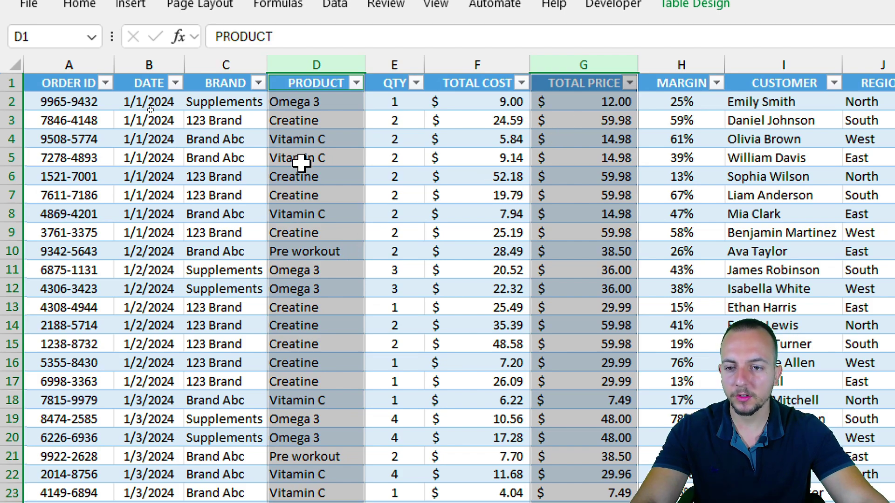
left_click(144, 65, "ctrl")
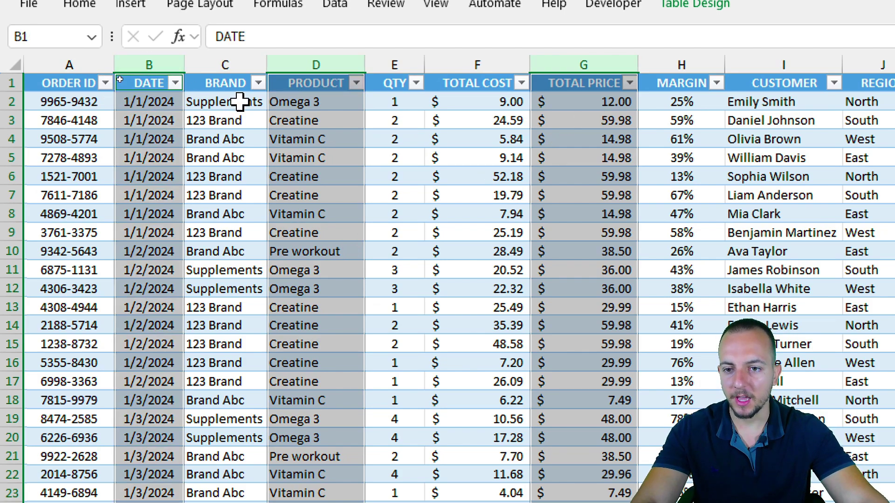
left_click(214, 63, "ctrl")
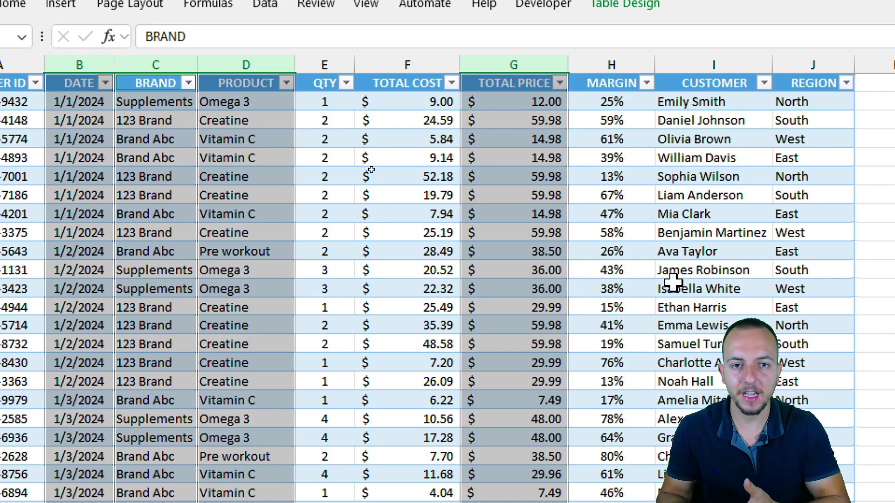
left_click(407, 289)
left_click(60, 3)
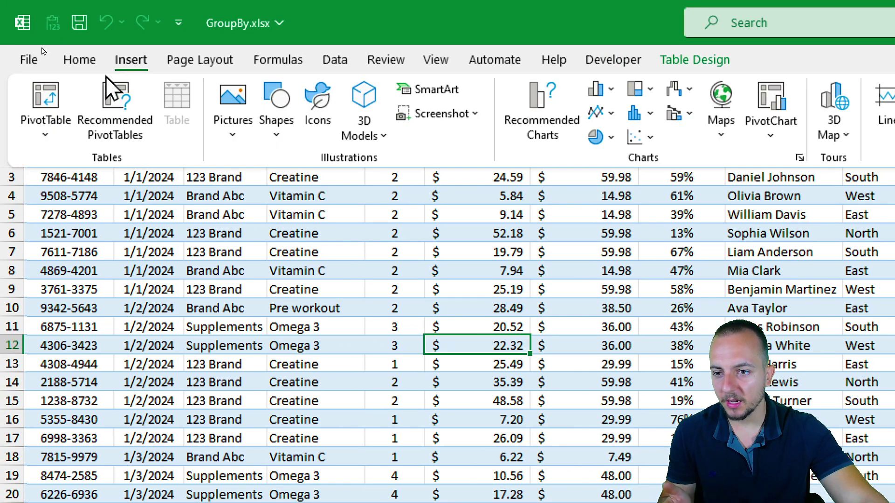
left_click(45, 99)
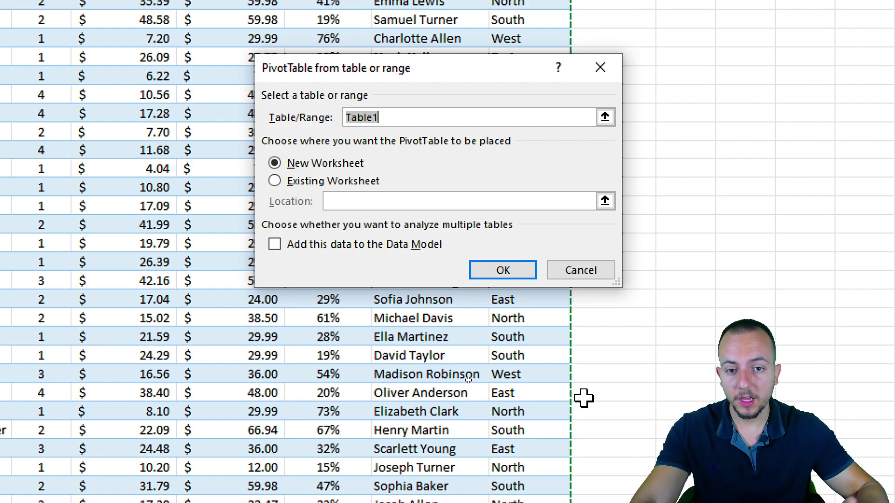
key("Escape")
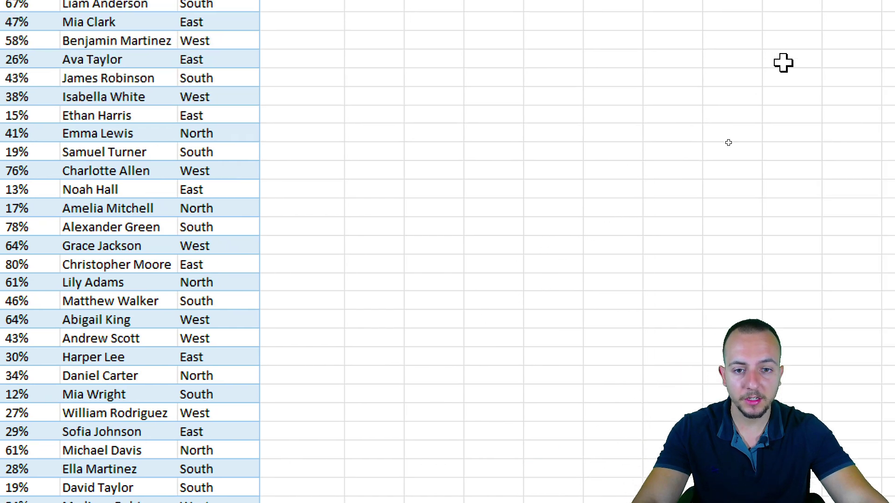
left_click(394, 150)
scroll(355, 186, "up", 1)
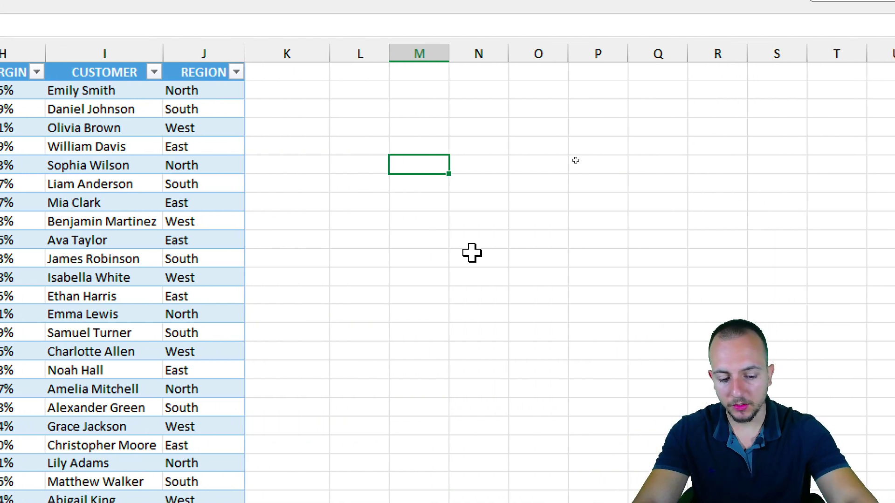
Step: Begin =GROUPBY( in M6 with Table1[PRODUCT] as row fields and Table1[TOTAL PRICE] as values
type("=grou")
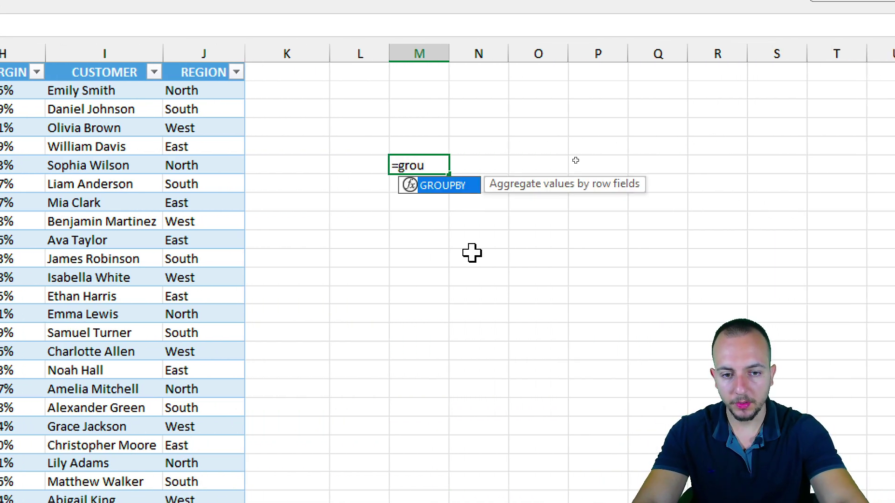
key("Tab")
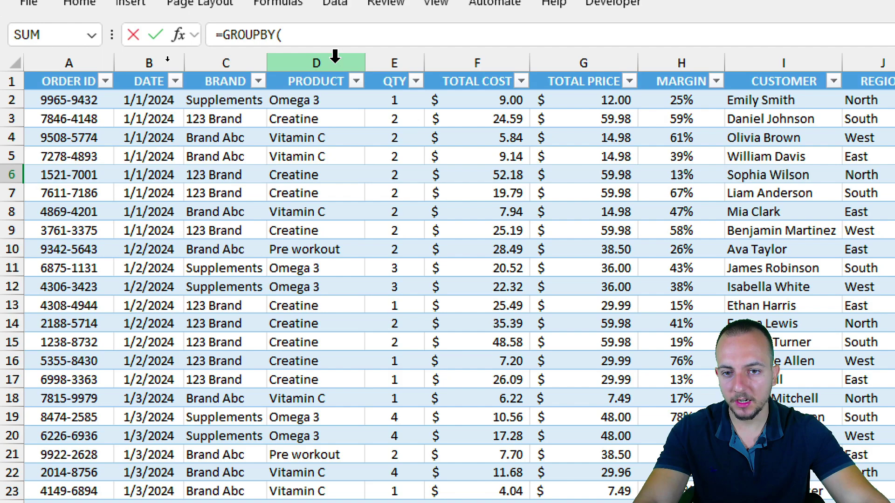
left_click(332, 58)
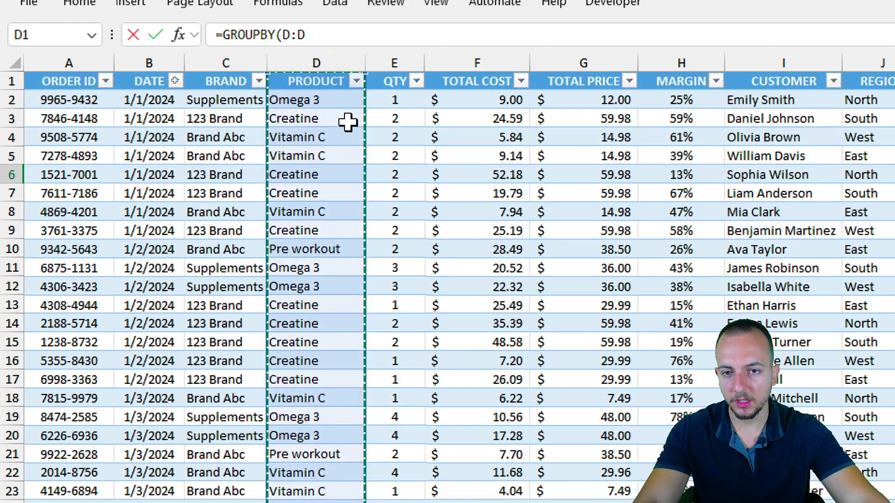
left_click(320, 101)
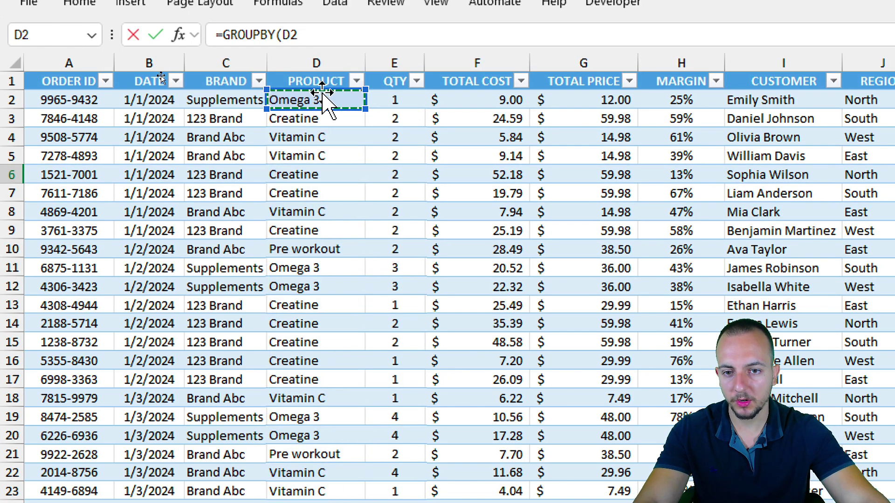
left_click(320, 74)
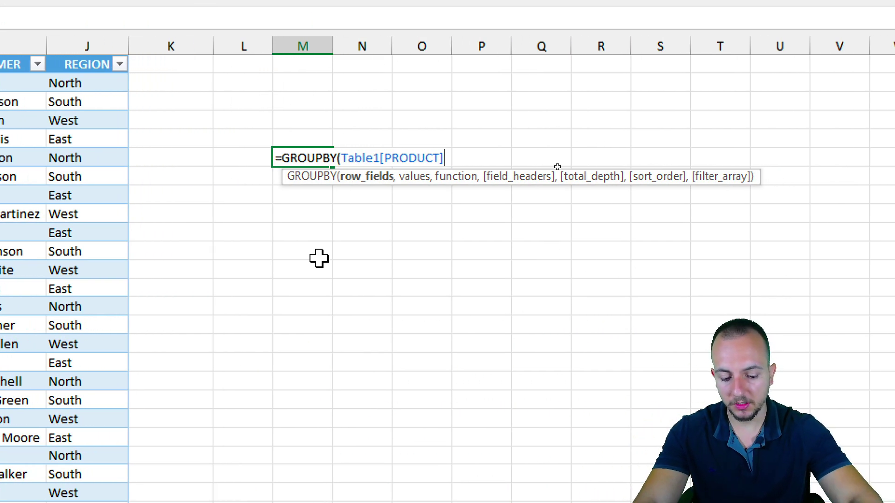
type(",")
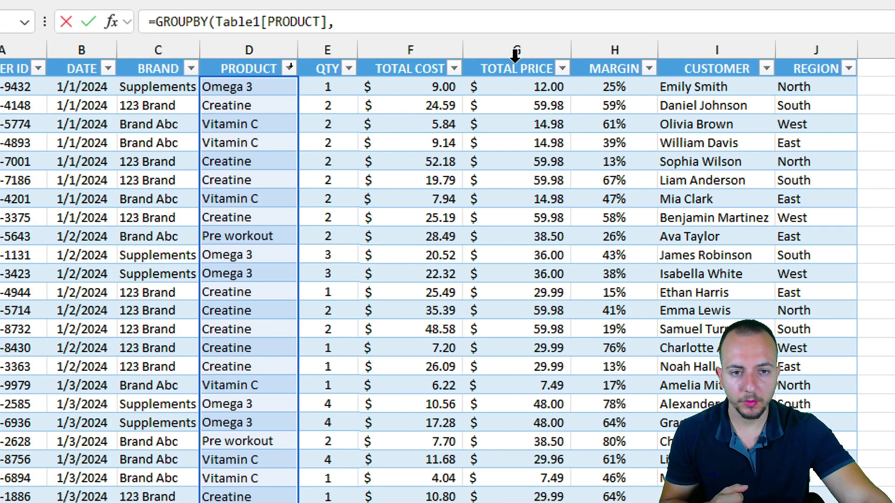
left_click(517, 58)
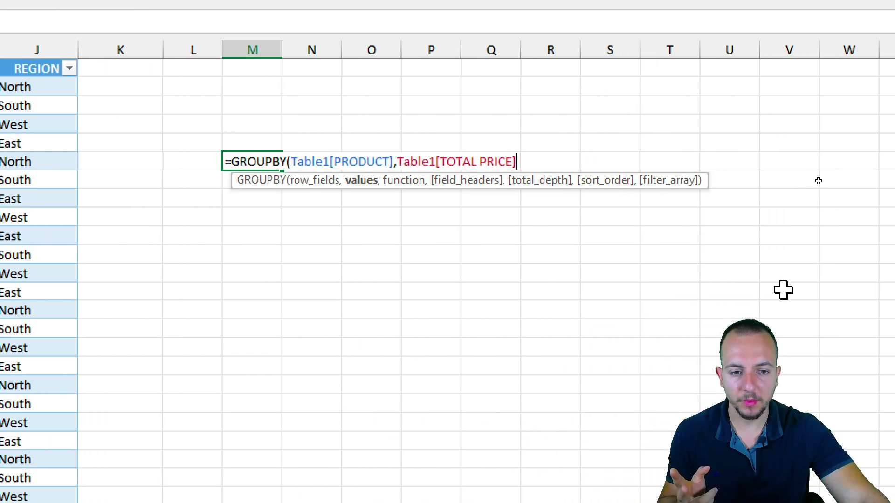
type(",")
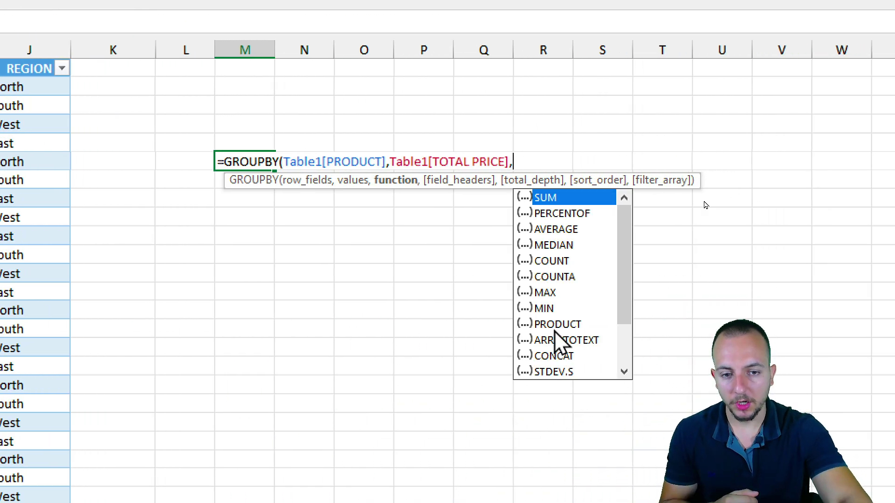
Step: Compare the aggregation options and insert SUM as the GROUPBY function
left_click(572, 214)
left_click(573, 229)
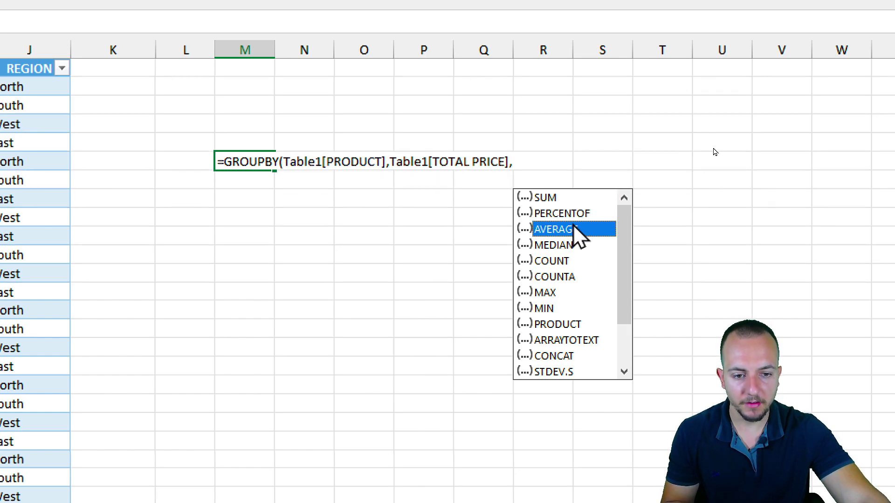
left_click(561, 261)
left_click(547, 292)
left_click(543, 309)
left_click(567, 200)
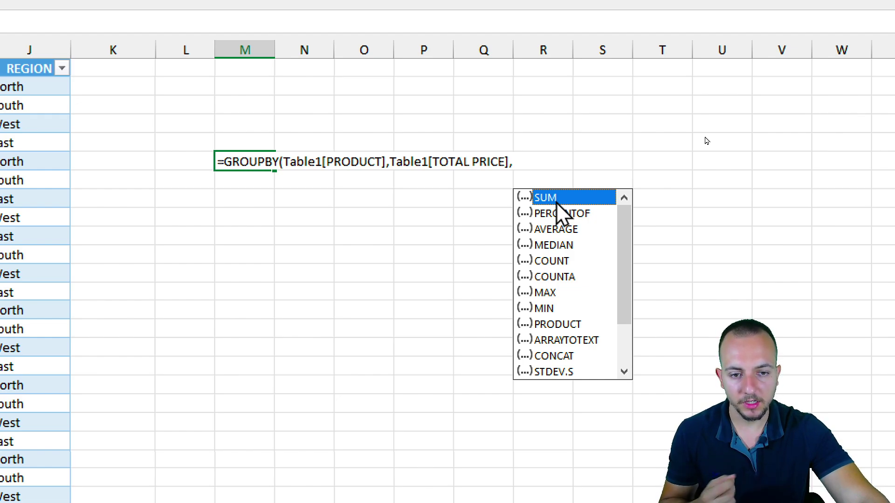
double_click(555, 198)
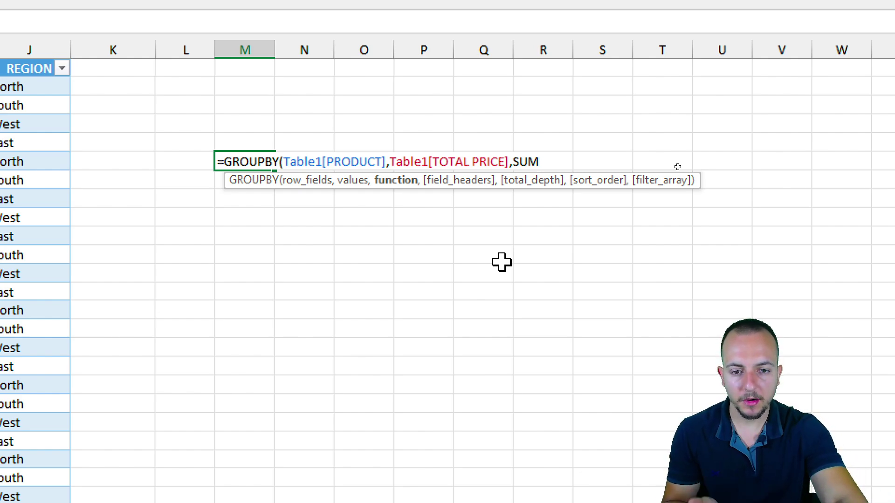
type(",")
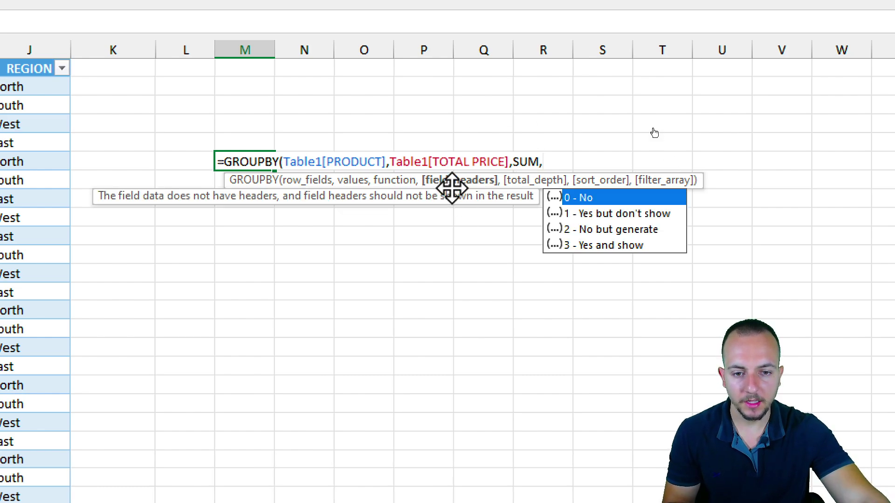
Step: Review the field header and total depth options, then close the formula after SUM and commit it
left_click(606, 214)
left_click(605, 229)
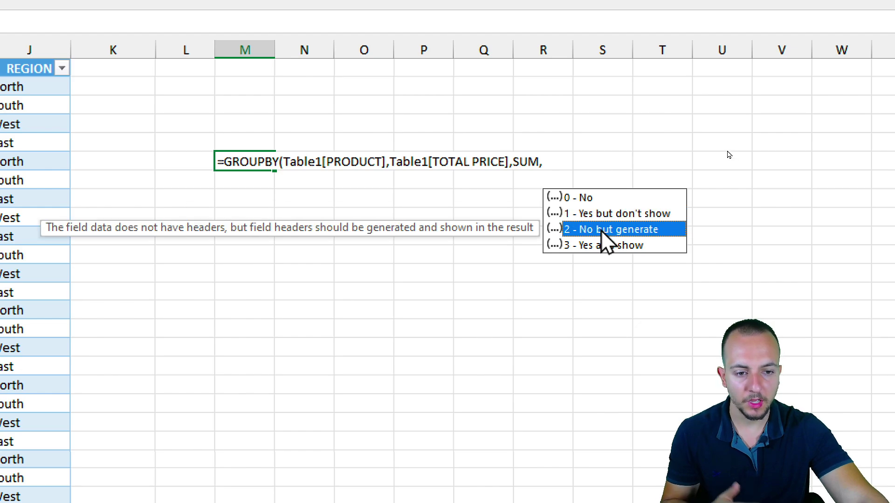
left_click(593, 246)
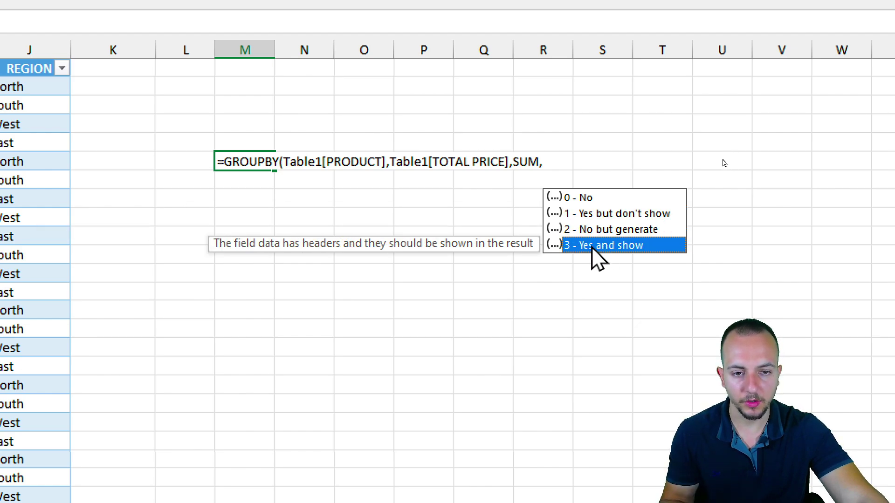
type(",")
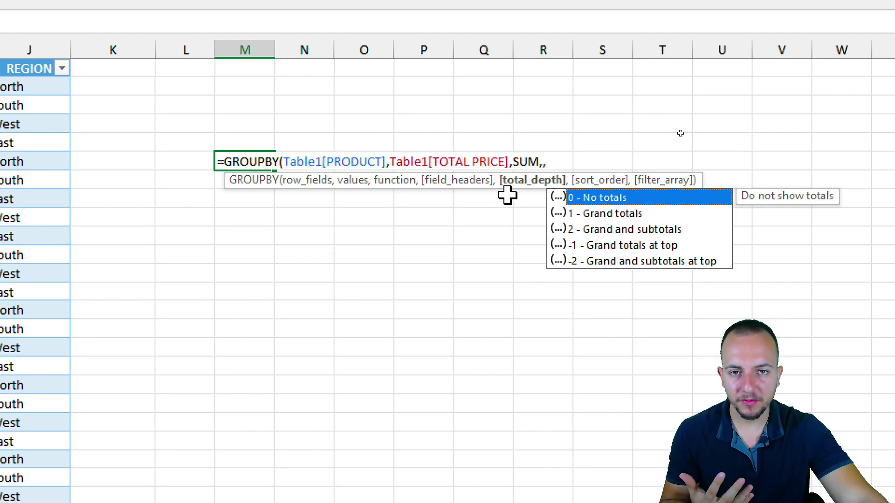
left_click(609, 213)
left_click(634, 231)
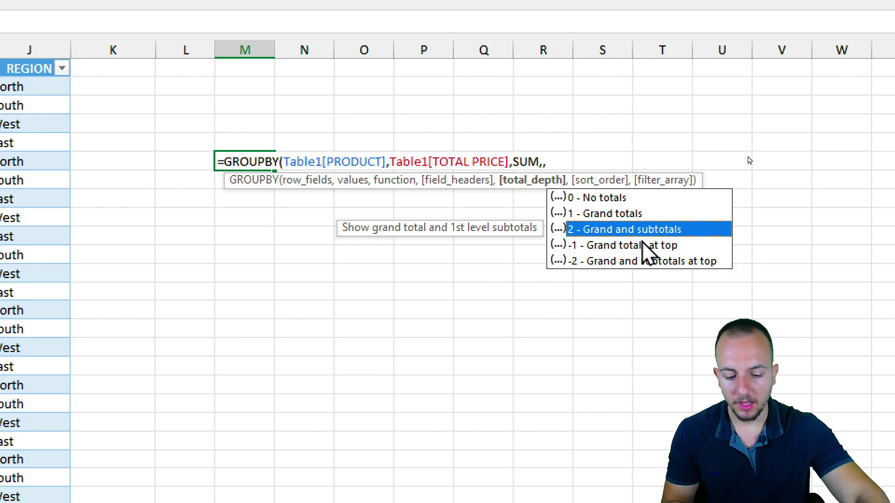
type(",")
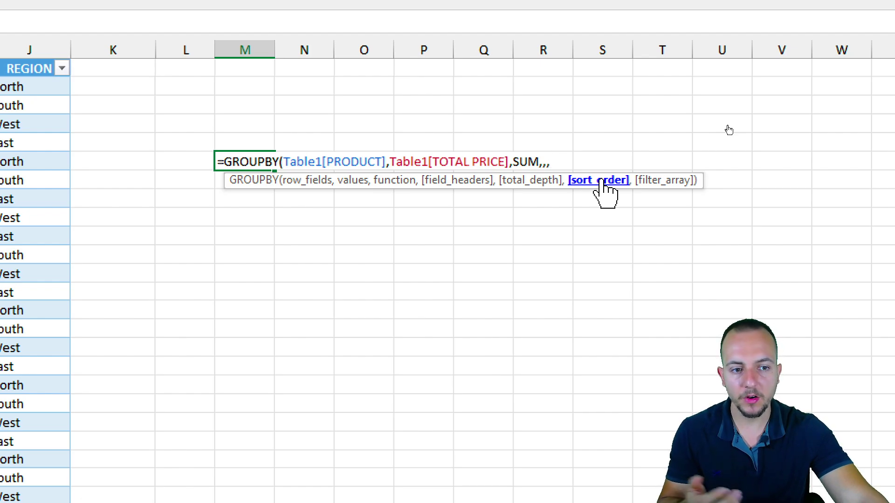
type(",")
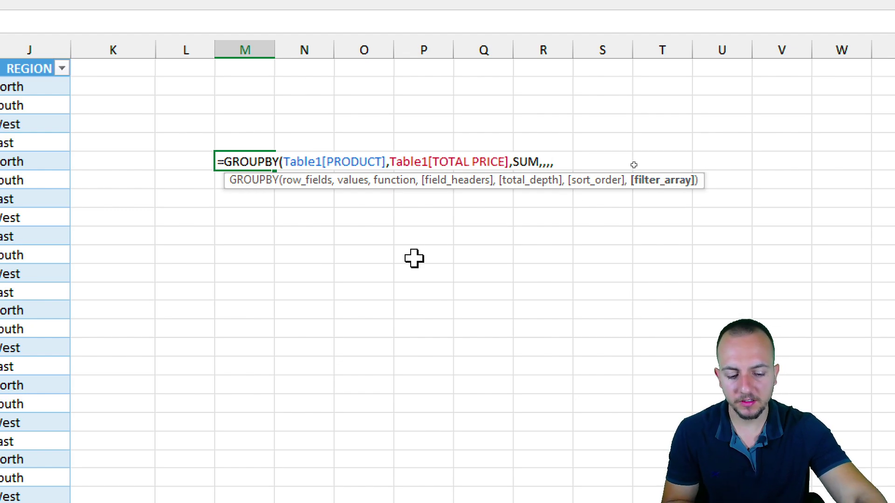
key("BackSpace")
key("BackSpace")
key("BackSpace")
key("BackSpace")
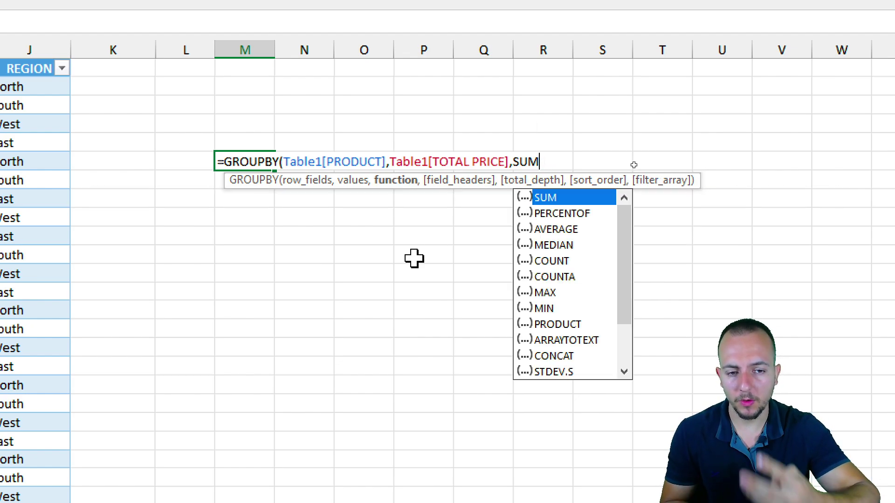
type(")")
key("Return")
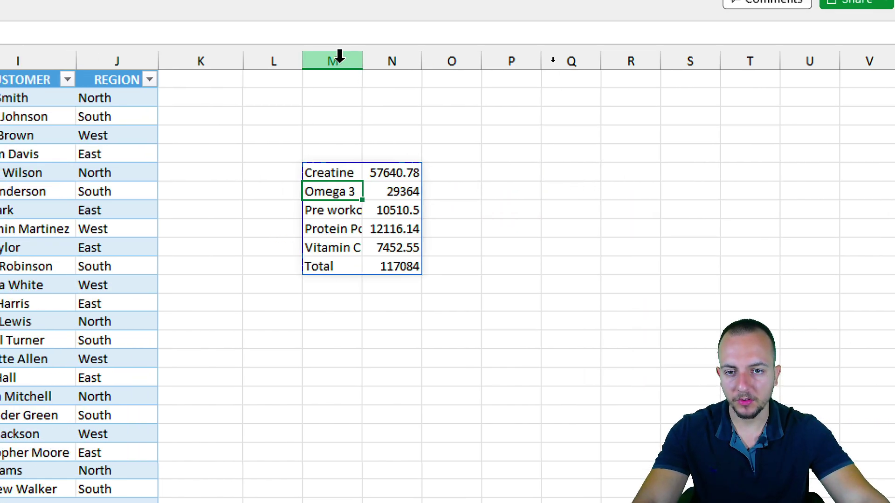
Step: AutoFit columns M and N so Protein Powder and the 117083.97 total display fully
left_click(334, 49)
left_click_drag(396, 173, 391, 267)
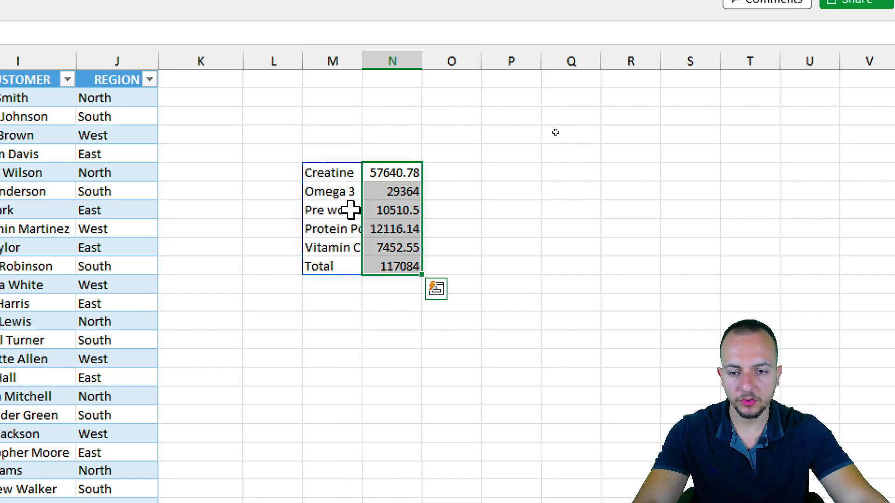
left_click_drag(335, 192, 347, 252)
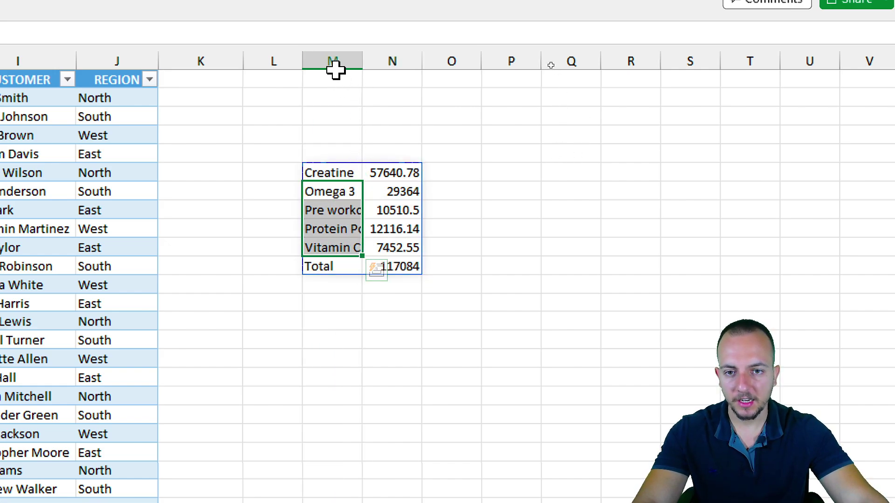
left_click_drag(333, 63, 370, 60)
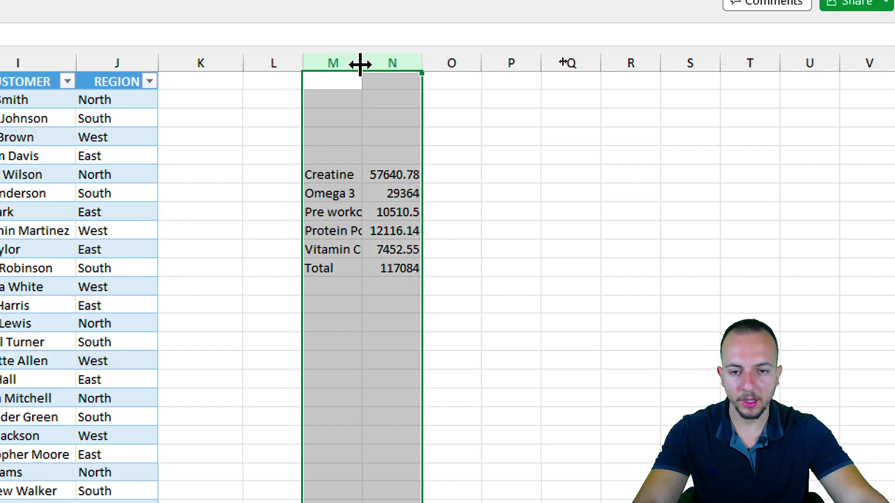
double_click(360, 64)
left_click_drag(361, 169, 412, 262)
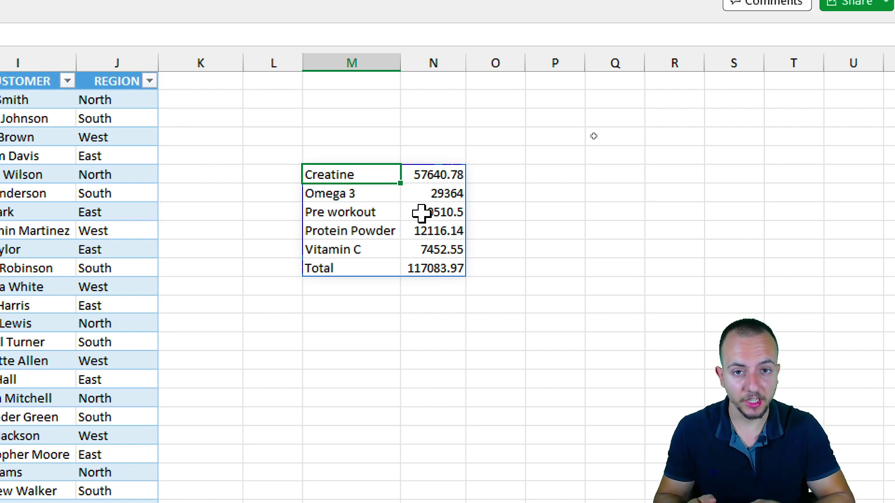
left_click_drag(345, 267, 410, 268)
left_click(377, 176)
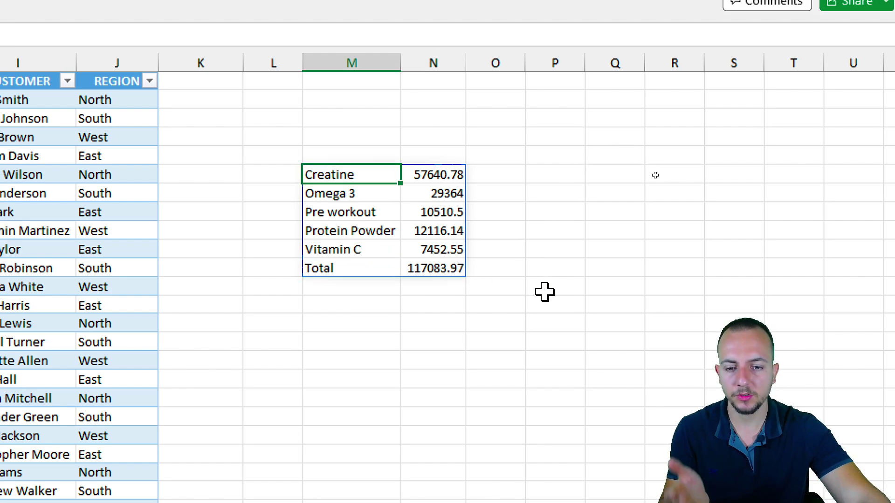
Step: Edit the M6 formula to end SUM,0,0), dropping the headers and Total row
key("F2")
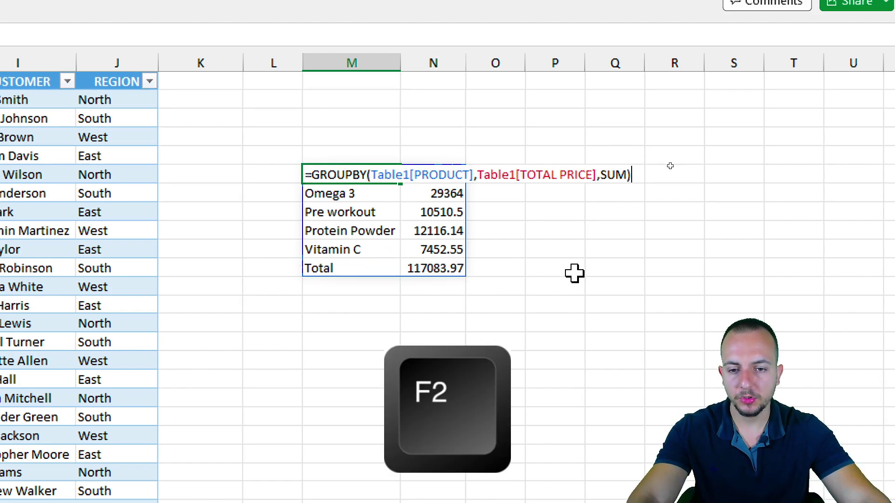
key("BackSpace")
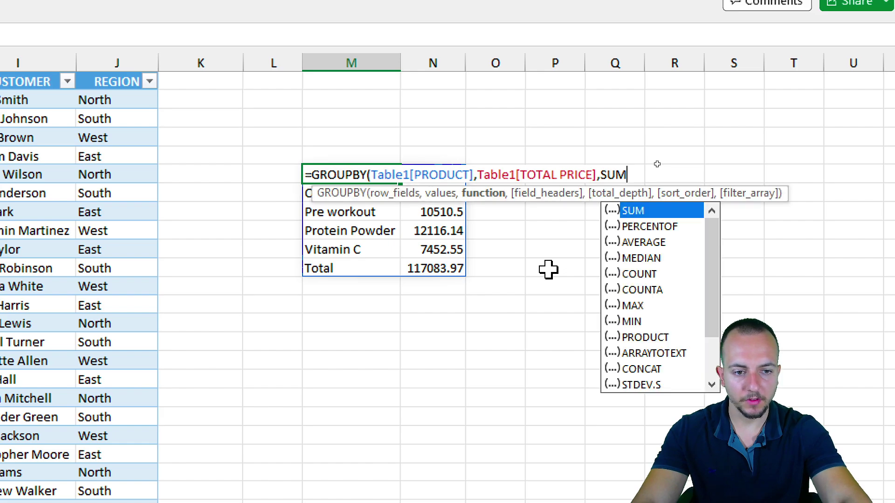
type(",")
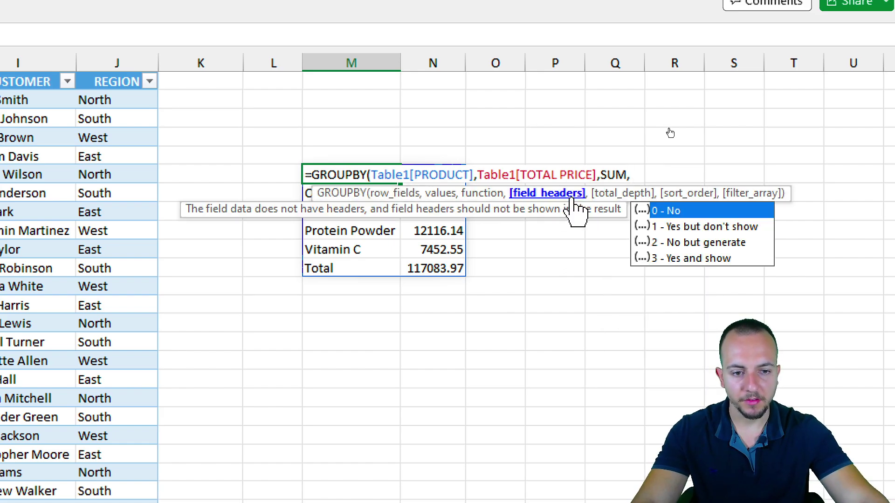
double_click(660, 210)
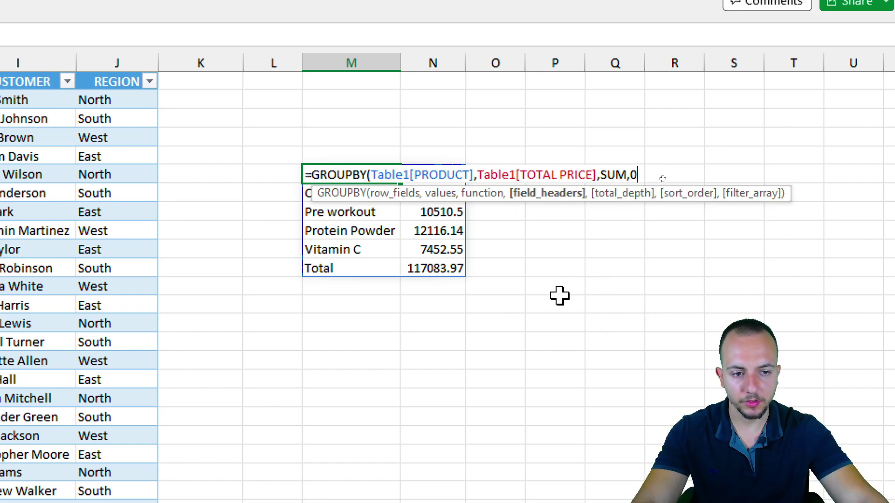
type(",")
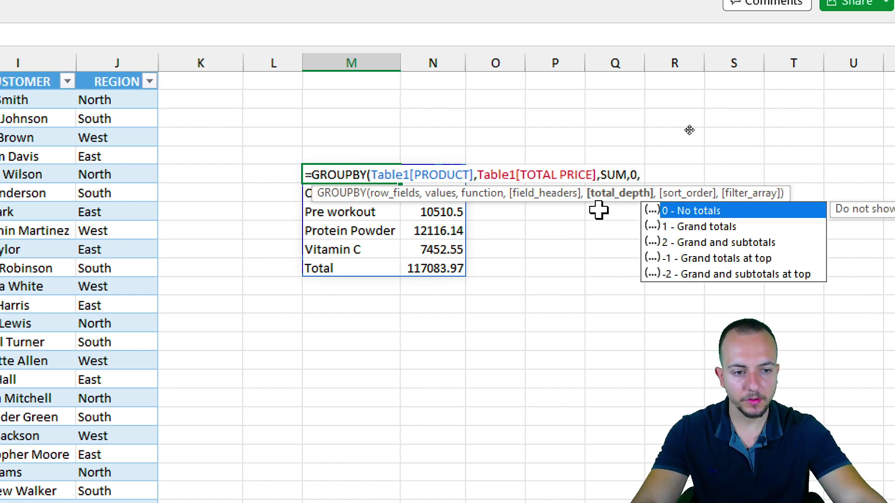
double_click(701, 213)
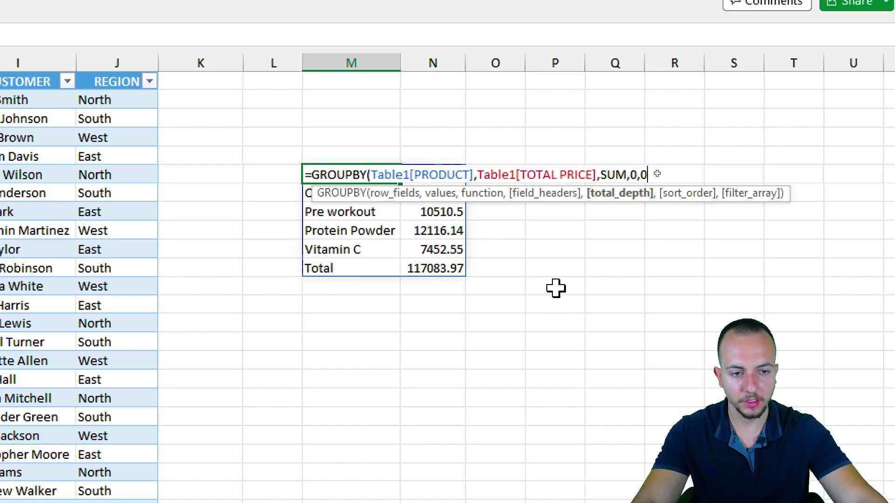
type(")")
key("Return")
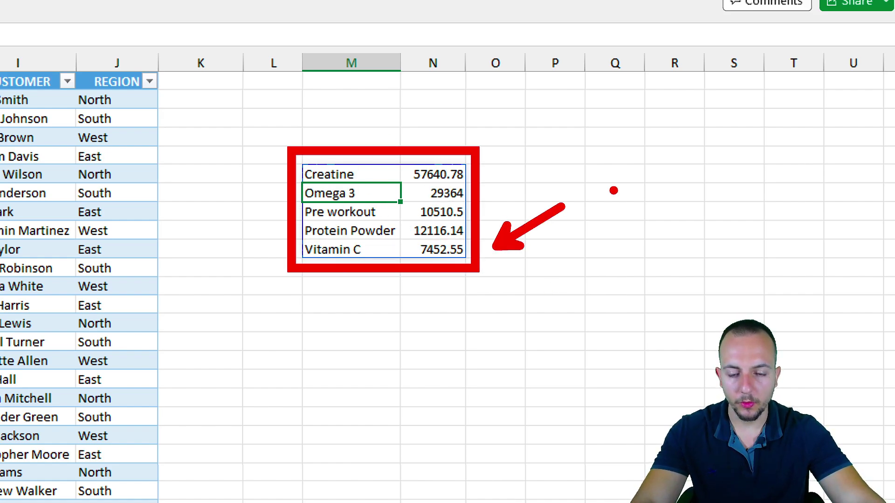
left_click(444, 213)
Step: Insert a 2-D clustered column chart of the product sums and drag it below the summary
left_click(370, 233)
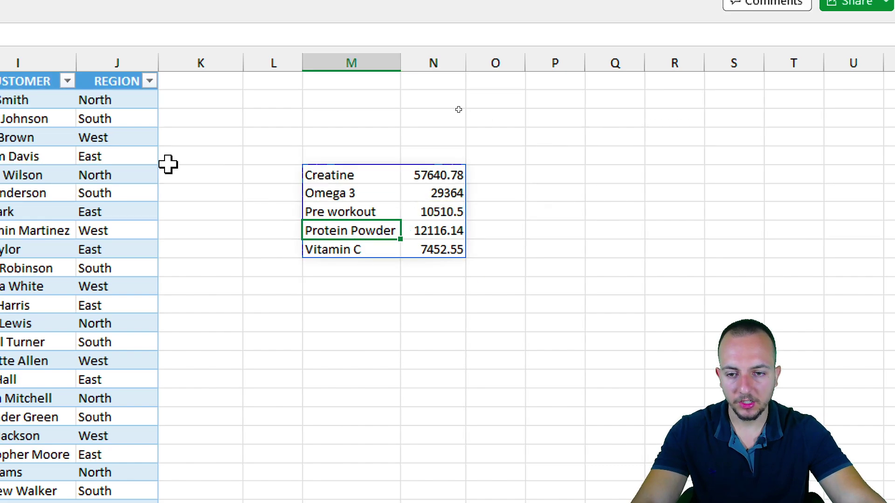
left_click(114, 63)
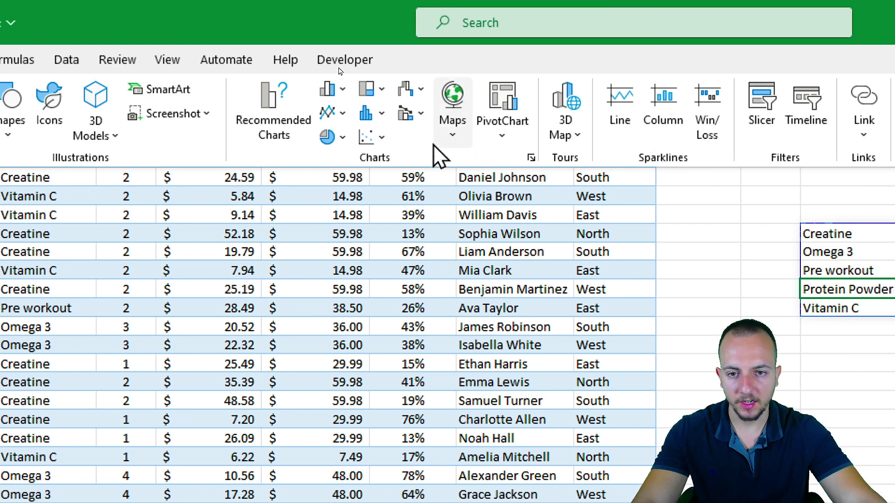
left_click(342, 91)
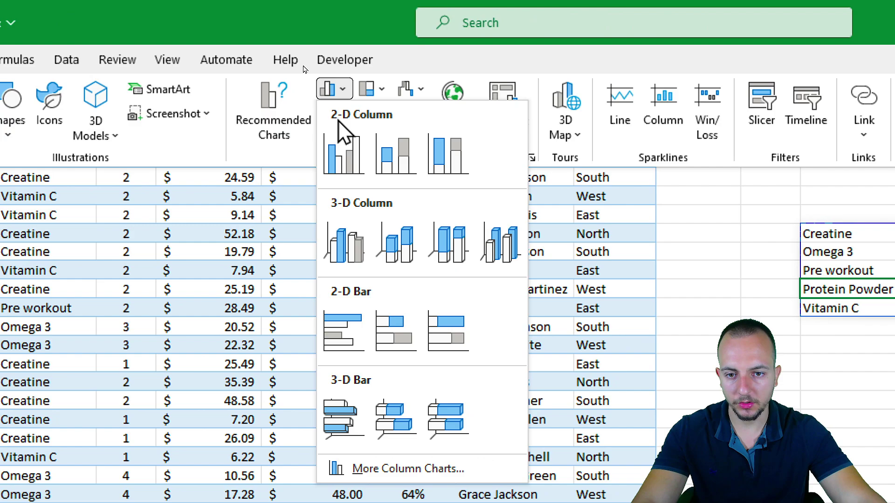
left_click(339, 156)
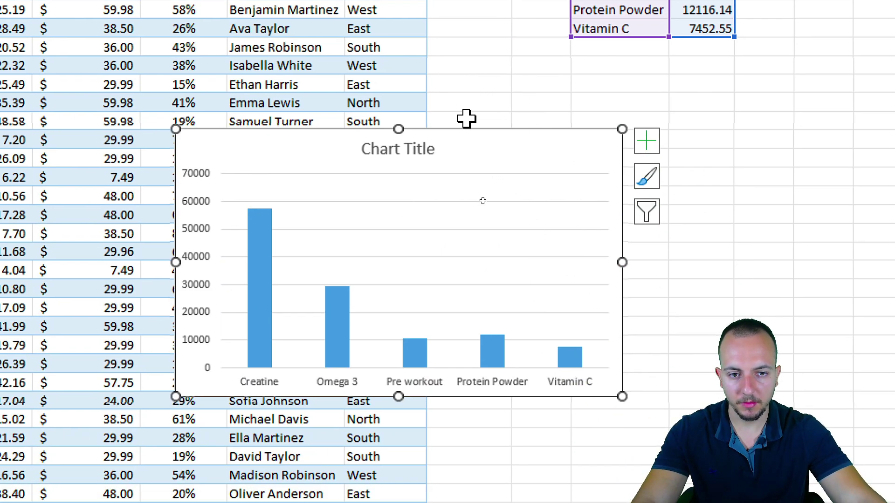
left_click_drag(695, 399, 894, 381)
left_click(765, 10)
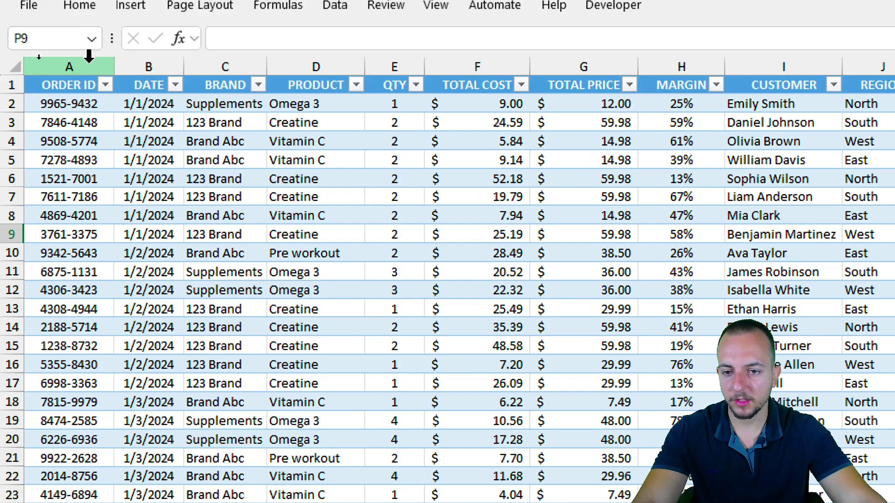
Step: Check the summary values against the chart, ending on the Vitamin C row
left_click_drag(395, 179, 601, 289)
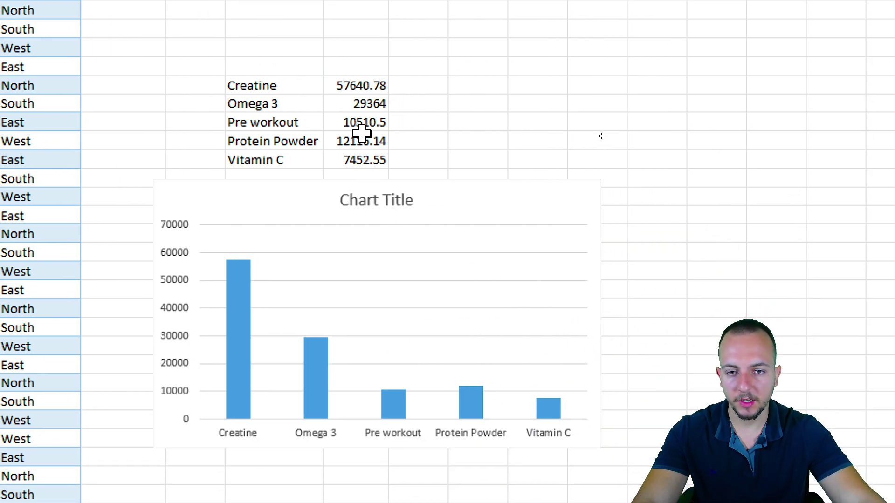
left_click(560, 197)
left_click_drag(361, 98, 368, 159)
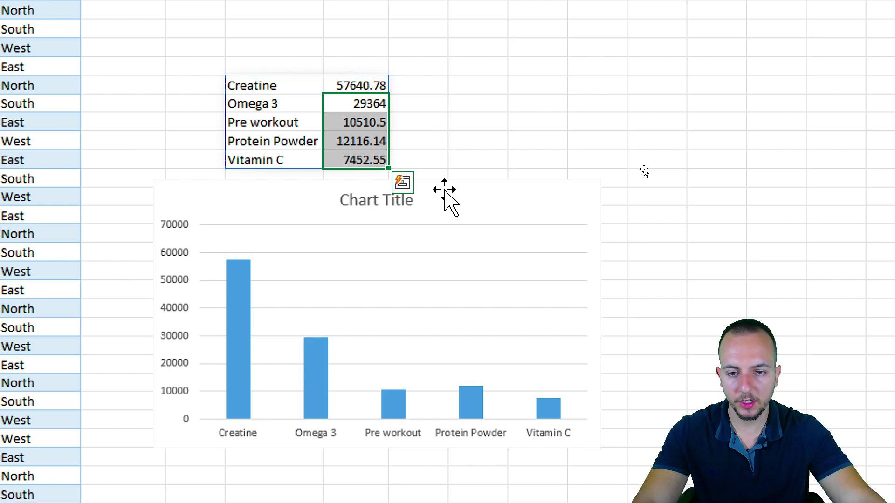
left_click(396, 307)
key("Escape")
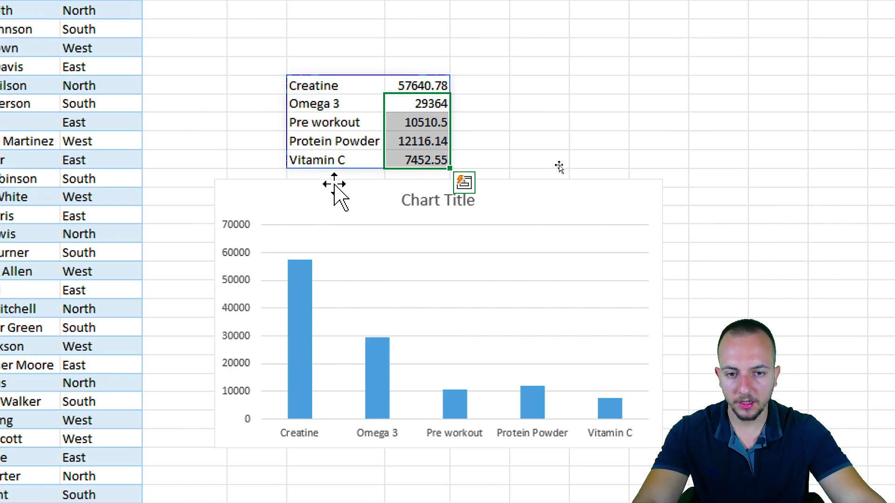
left_click_drag(332, 158, 405, 161)
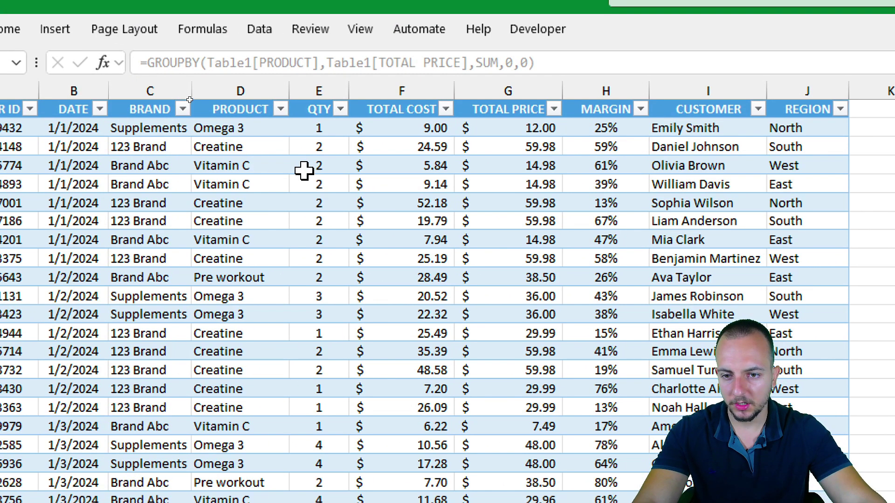
Step: Change a Vitamin C sale's total price from 14.98 to 99914.98, raising its sum to 107352.55
left_click_drag(233, 166, 386, 167)
left_click(414, 166)
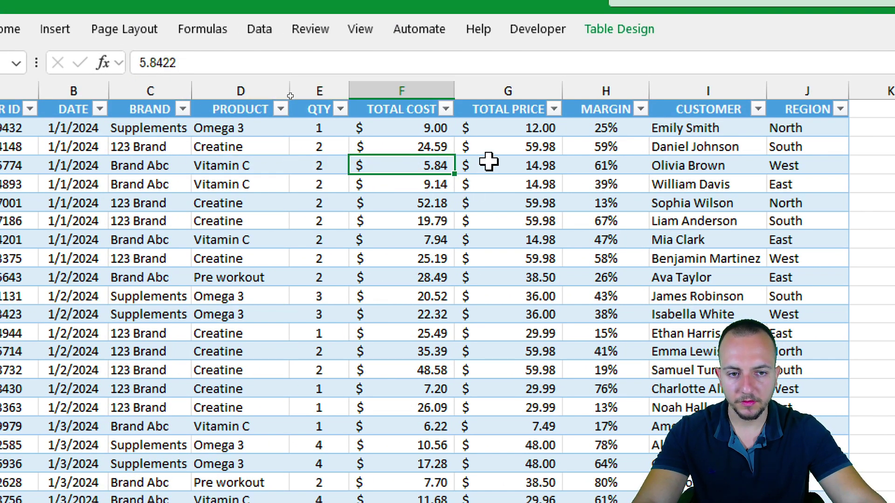
left_click(532, 168)
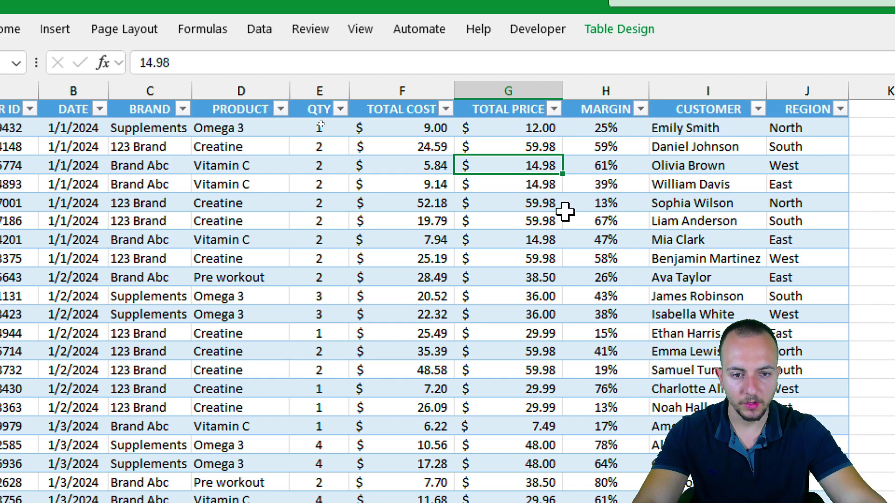
key("F2")
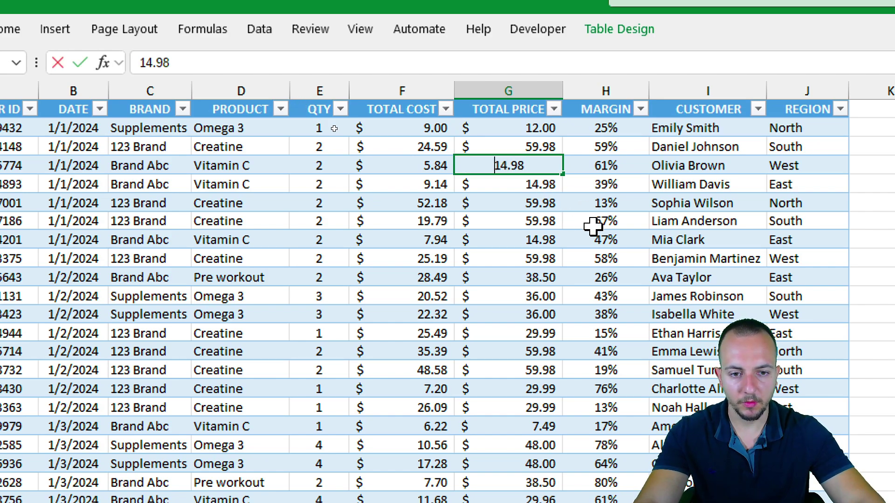
type("999")
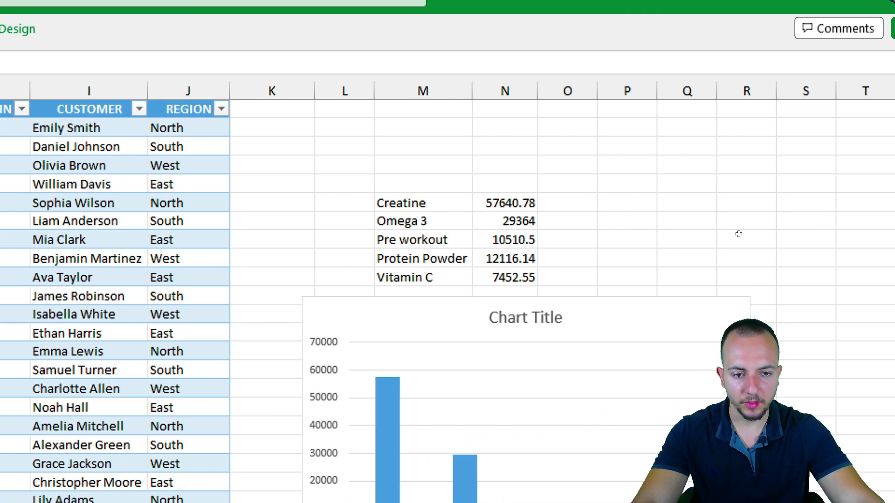
key("Return")
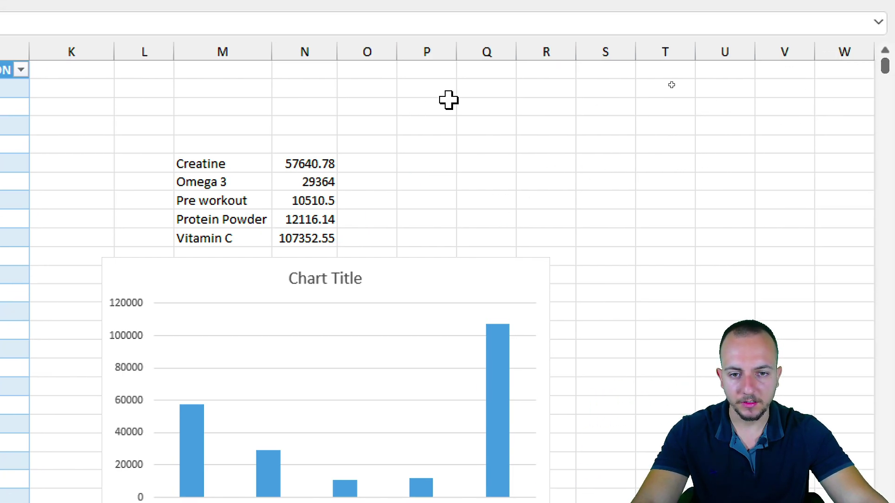
left_click(448, 99)
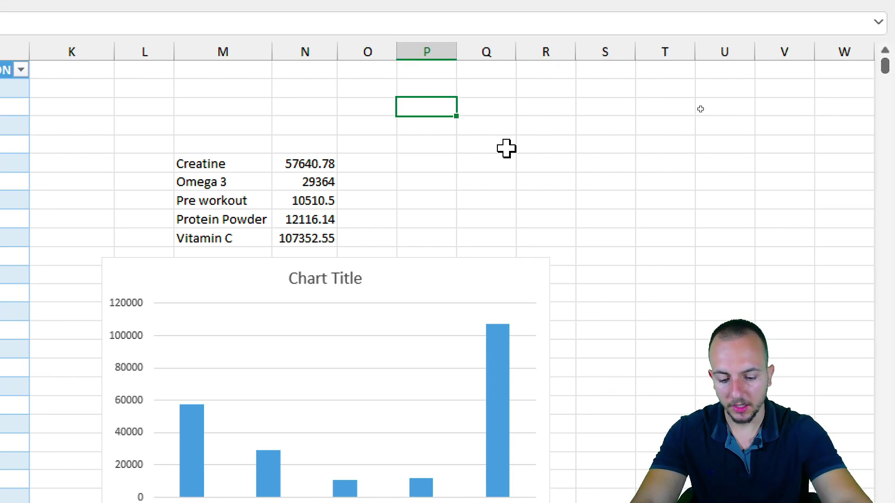
Step: Enter =GROUPBY(Table1[[BRAND]:[PRODUCT]],Table1[MARGIN],AVERAGE) in P3
type("=gro")
key("Tab")
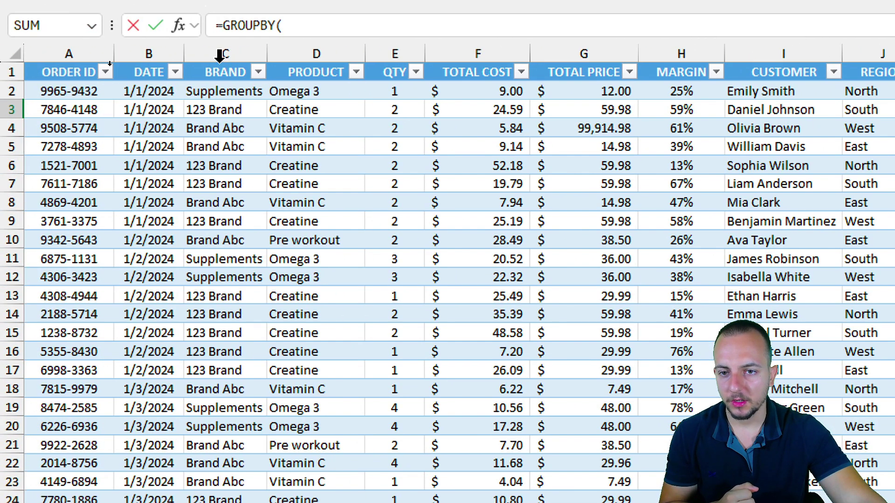
left_click_drag(219, 57, 277, 55)
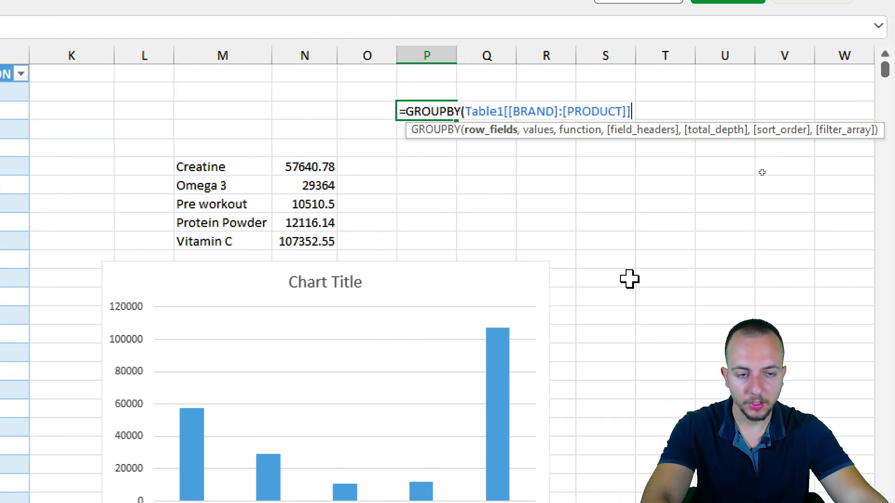
type(",")
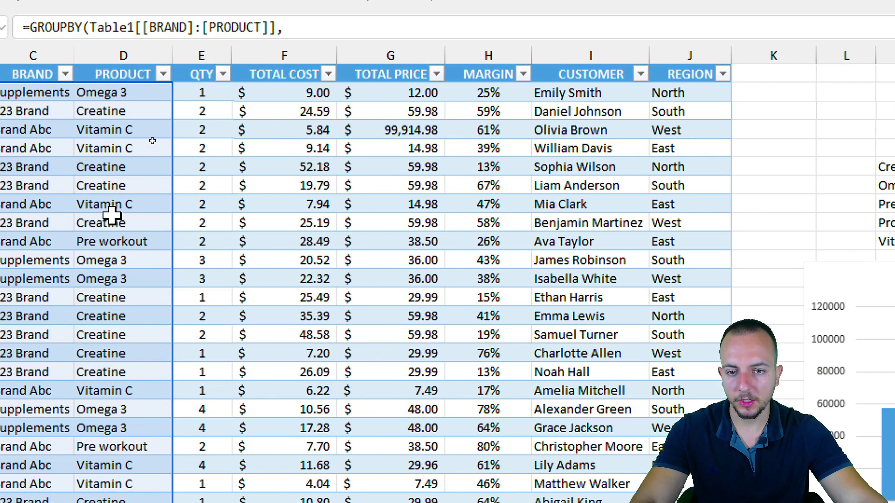
left_click(508, 70)
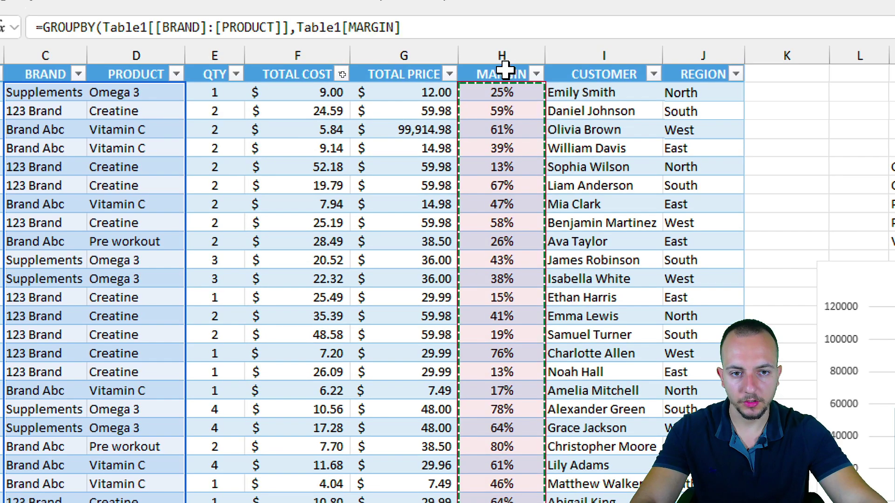
type(",")
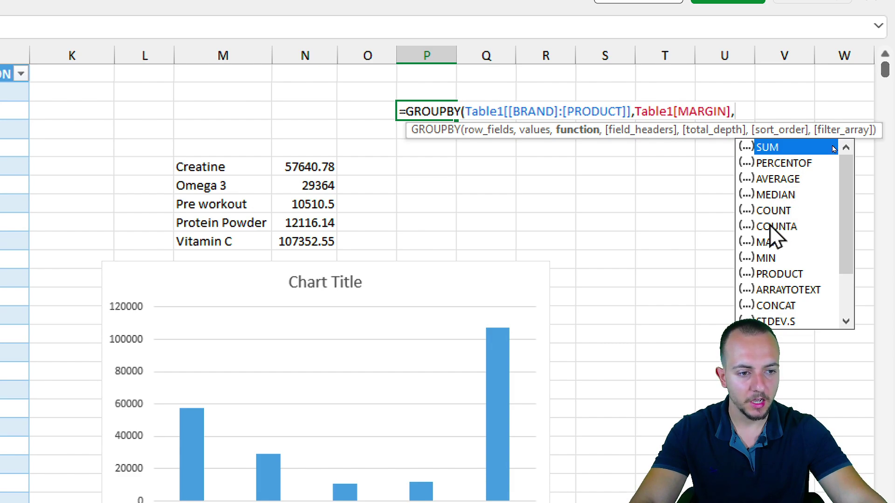
left_click(775, 181)
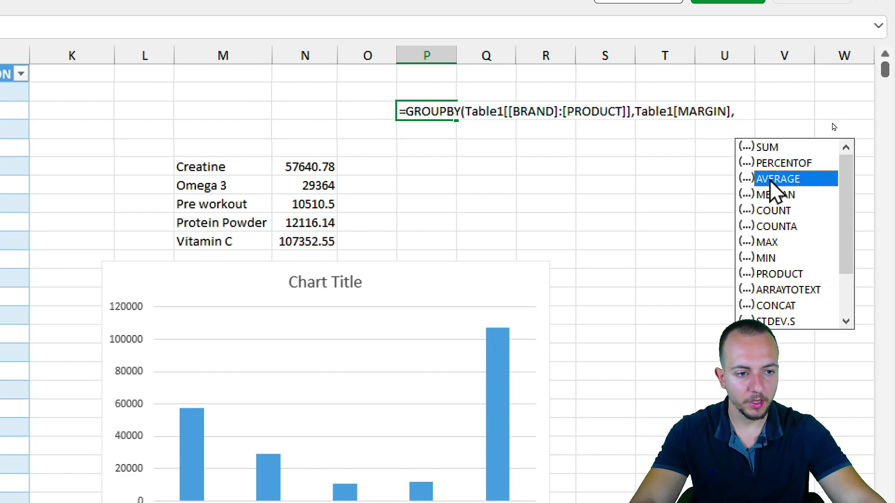
double_click(774, 184)
type(")")
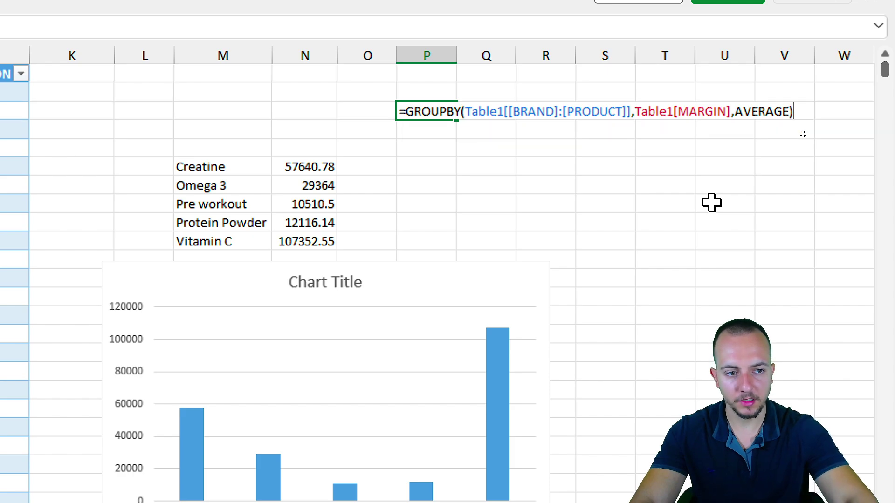
key("Return")
left_click_drag(447, 56, 543, 59)
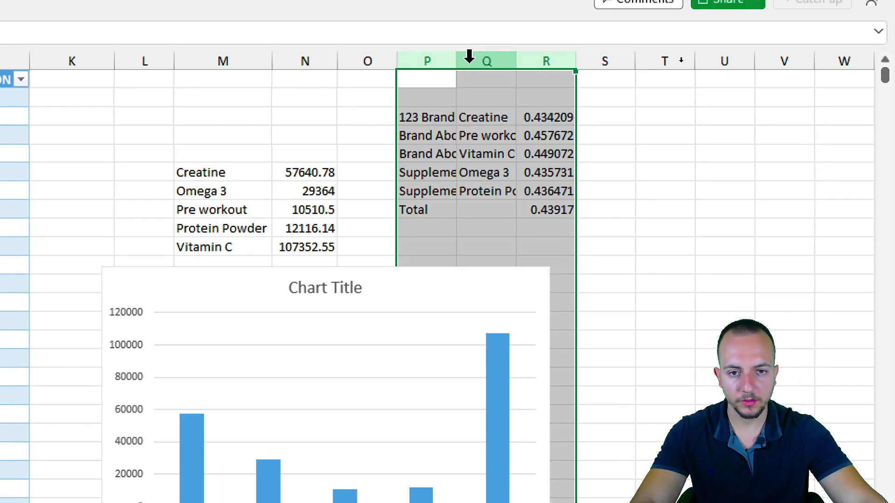
Step: Widen columns P to R and format the average margins in R3:R8 as percentages
left_click_drag(459, 60, 521, 64)
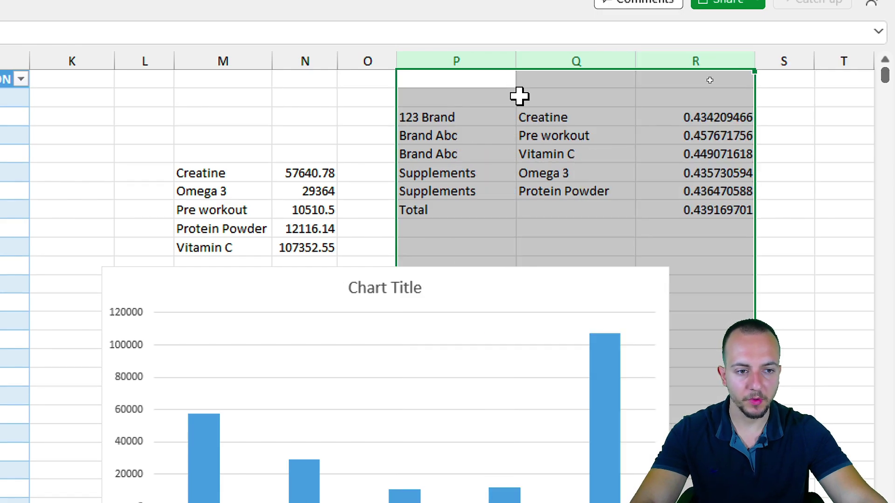
left_click_drag(705, 118, 695, 206)
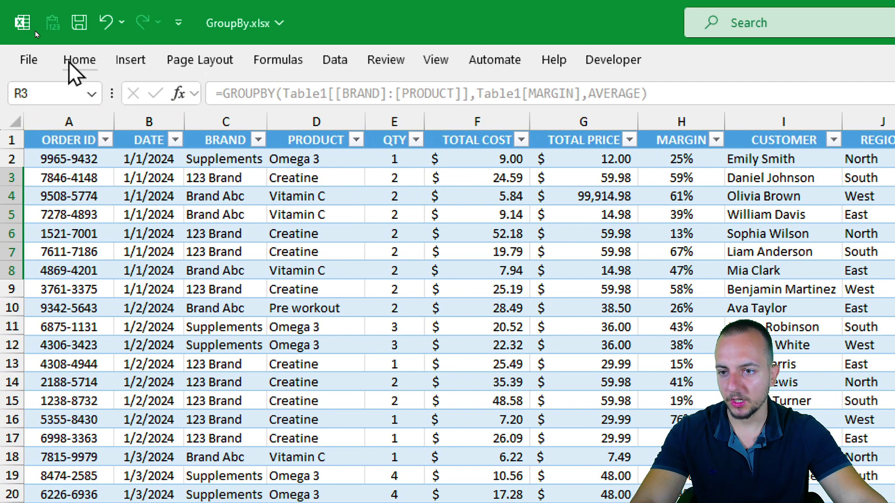
left_click(14, 63)
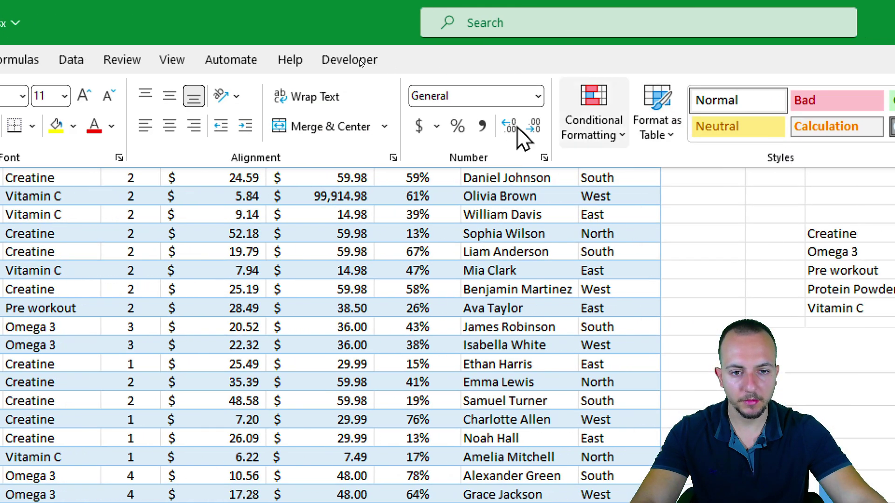
left_click(457, 130)
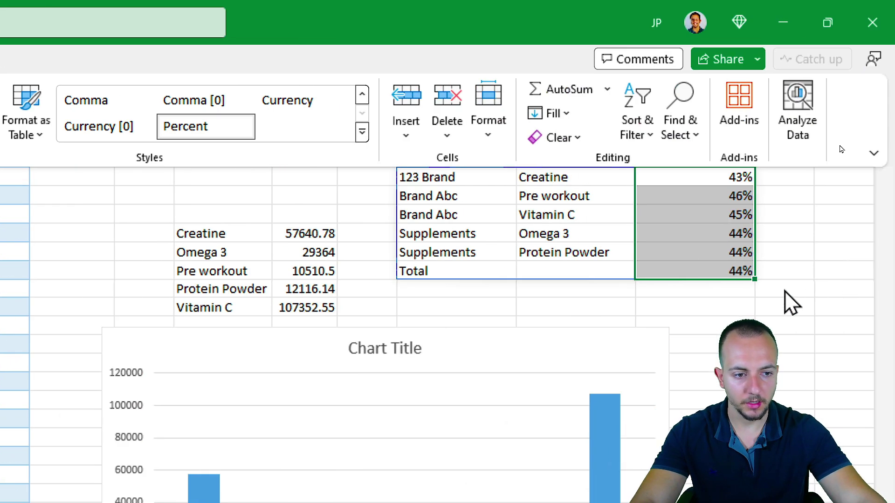
key("Escape")
left_click(320, 135)
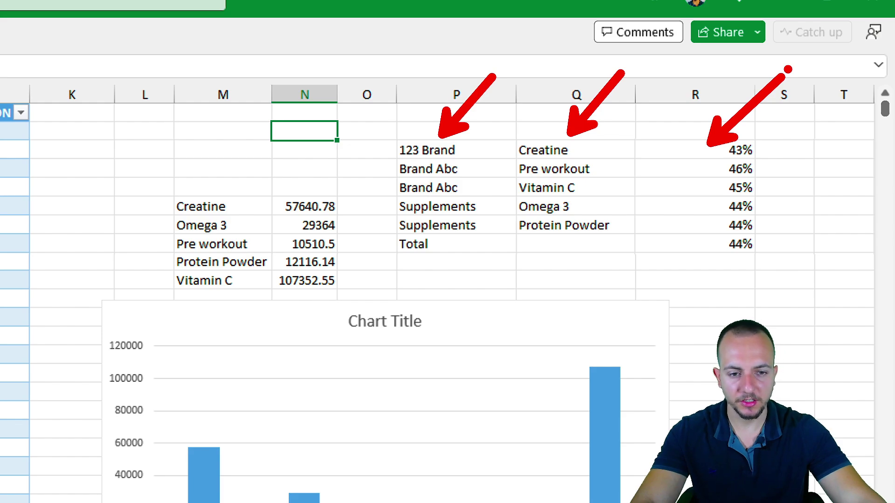
mouse_move(460, 146)
left_mouse_down()
mouse_move(496, 156)
mouse_move(539, 195)
mouse_move(541, 208)
left_mouse_up()
left_click(414, 150)
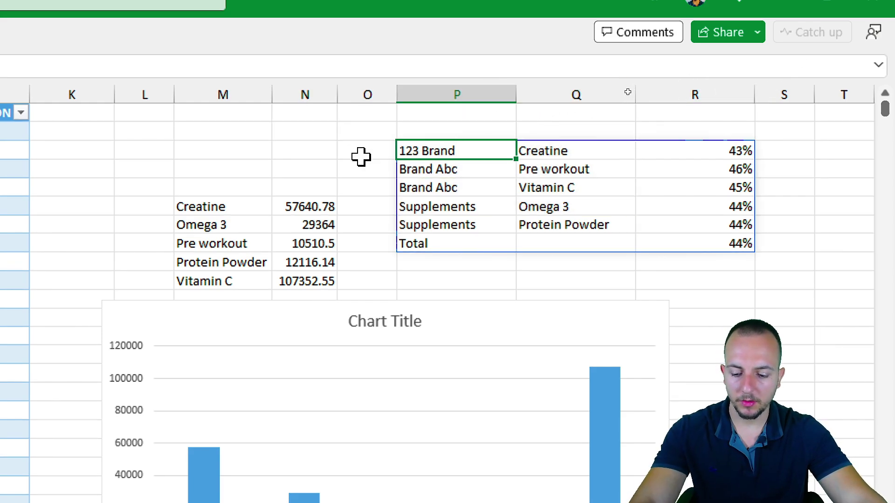
Step: Append field_headers 0 and total_depth 0 to the P3 formula, leaving five brand-product averages
key("F2")
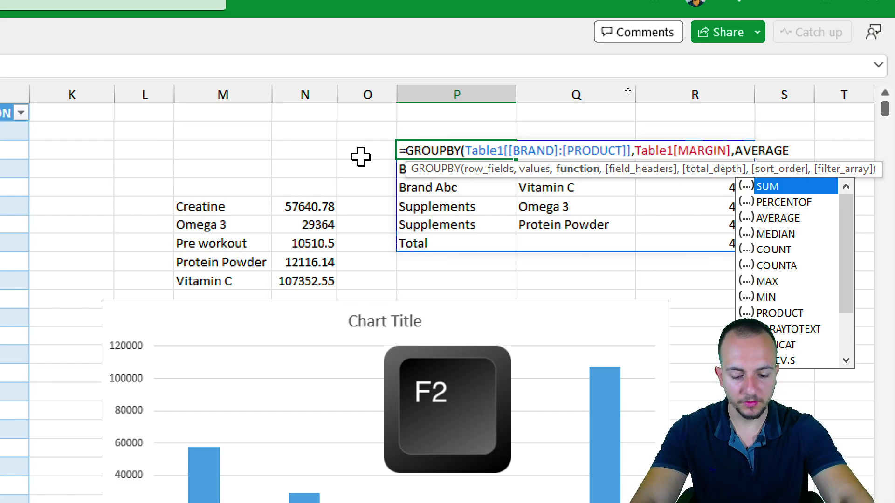
type(",")
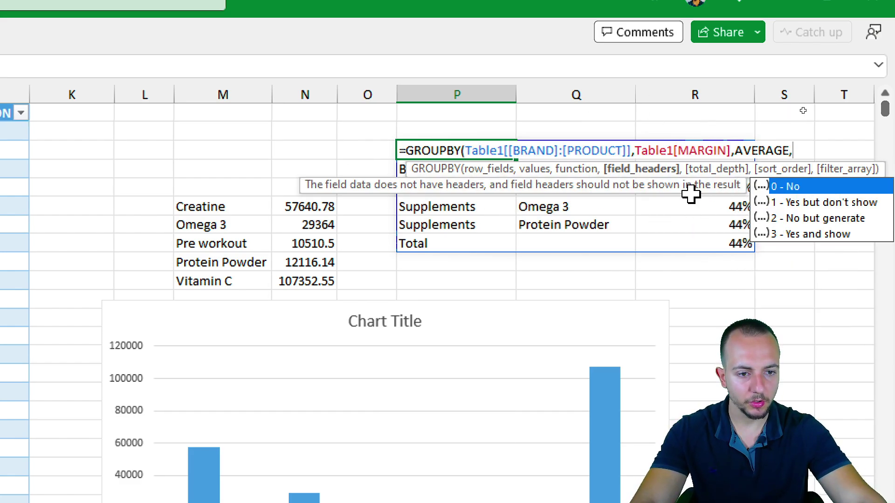
double_click(789, 188)
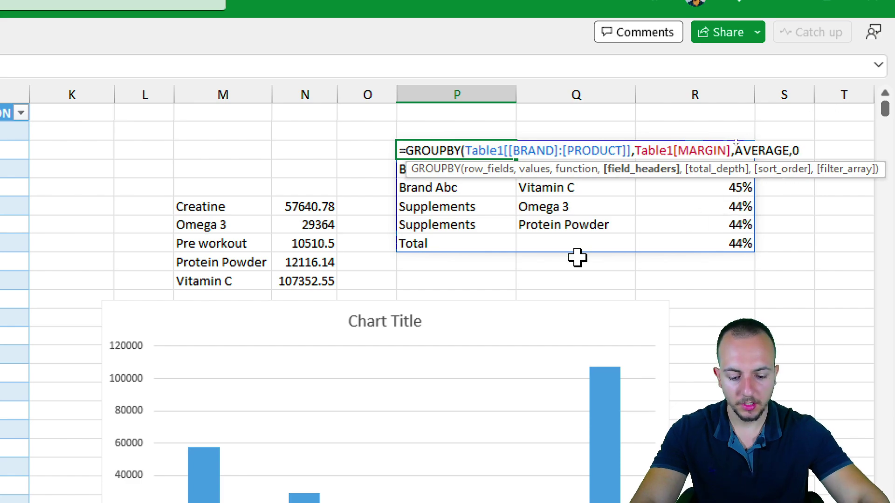
type(",")
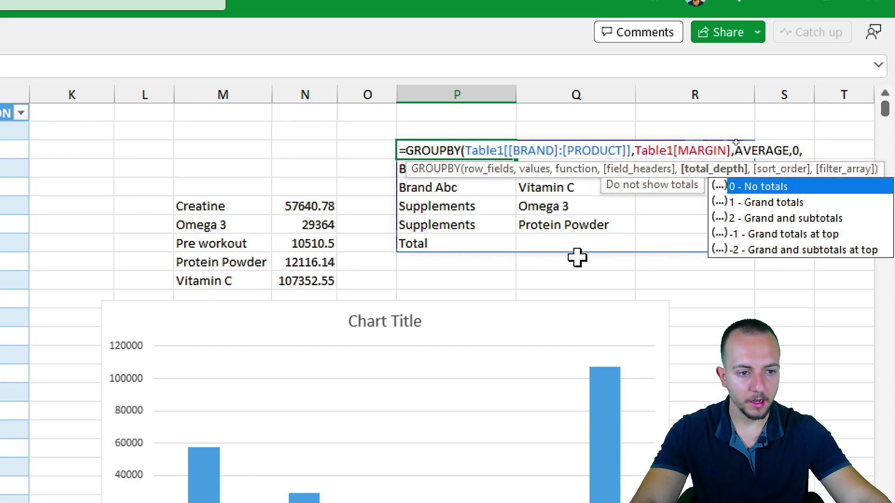
double_click(764, 187)
type(")")
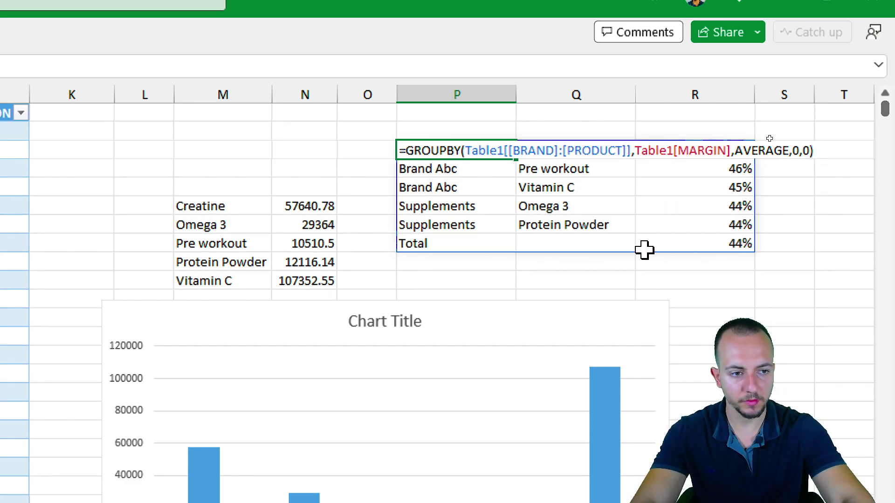
key("Return")
left_click(549, 187)
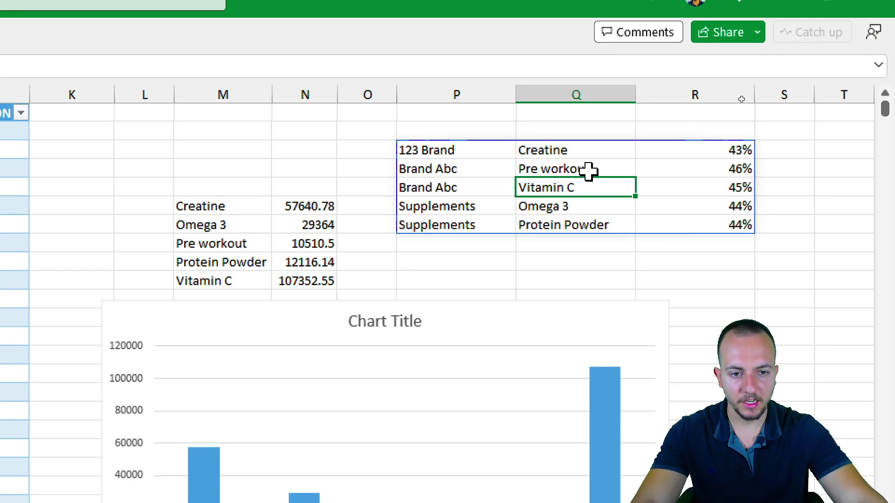
left_click(474, 187)
left_click(551, 187)
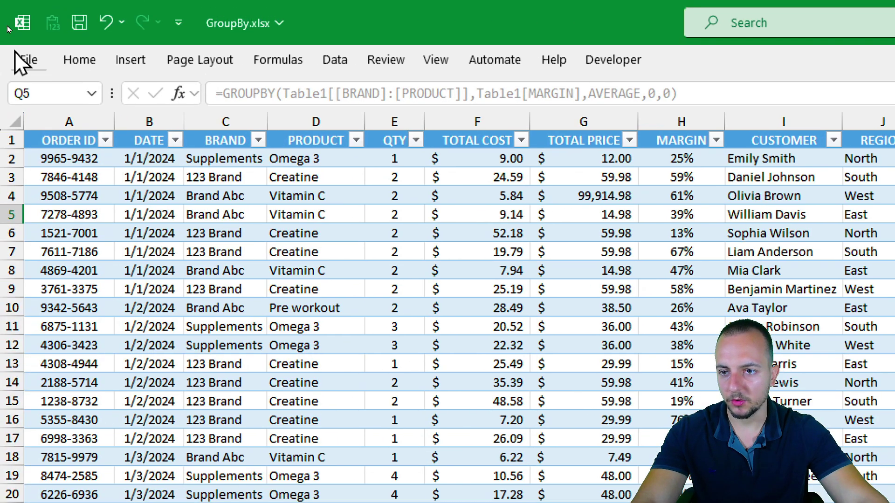
Step: Insert a Sunburst hierarchy chart from the brand and product average-margin summary
left_click(127, 58)
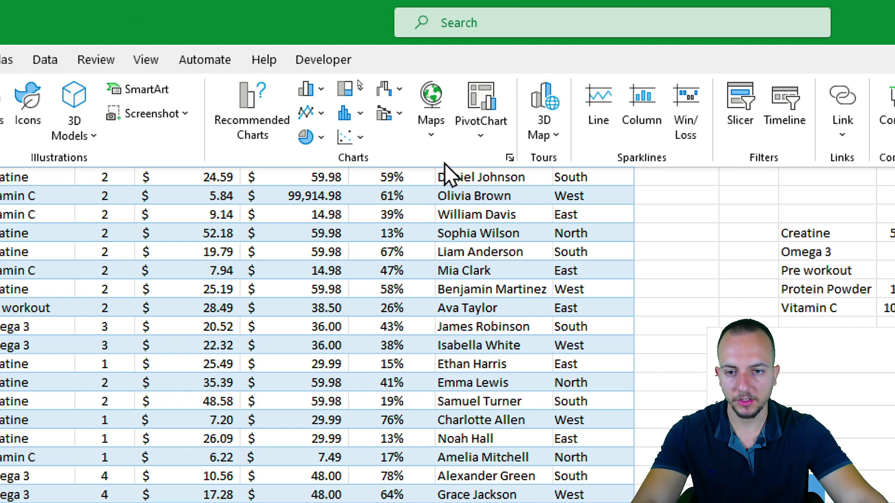
left_click(352, 92)
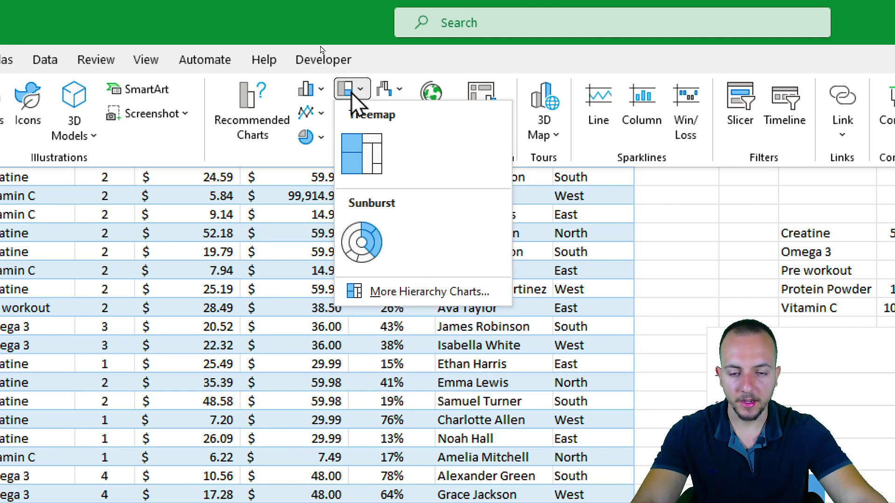
left_click(356, 247)
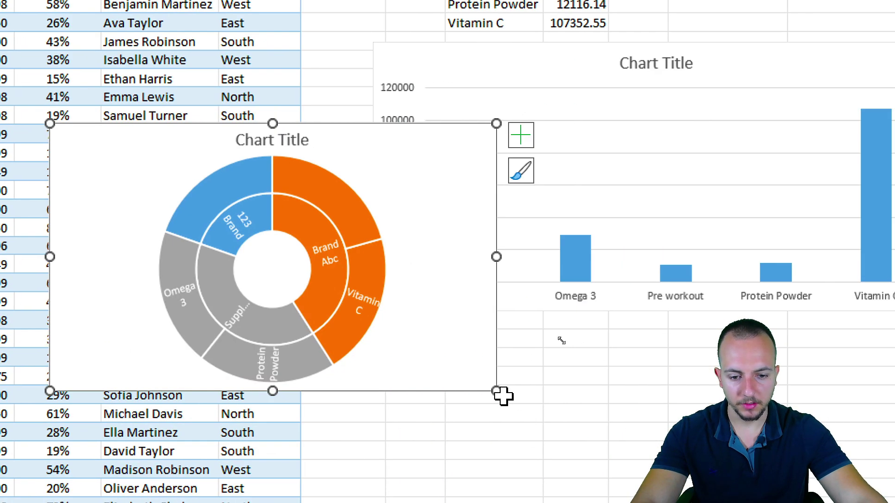
Step: Enlarge the sunburst chart so the 123 Brand, Brand Abc and Supplements rings are clearly visible
left_click_drag(496, 390, 649, 436)
mouse_move(407, 115)
left_mouse_down()
mouse_move(399, 309)
mouse_move(345, 123)
left_mouse_up()
mouse_move(415, 46)
left_mouse_down()
mouse_move(210, 90)
mouse_move(395, 377)
mouse_move(411, 46)
left_mouse_up()
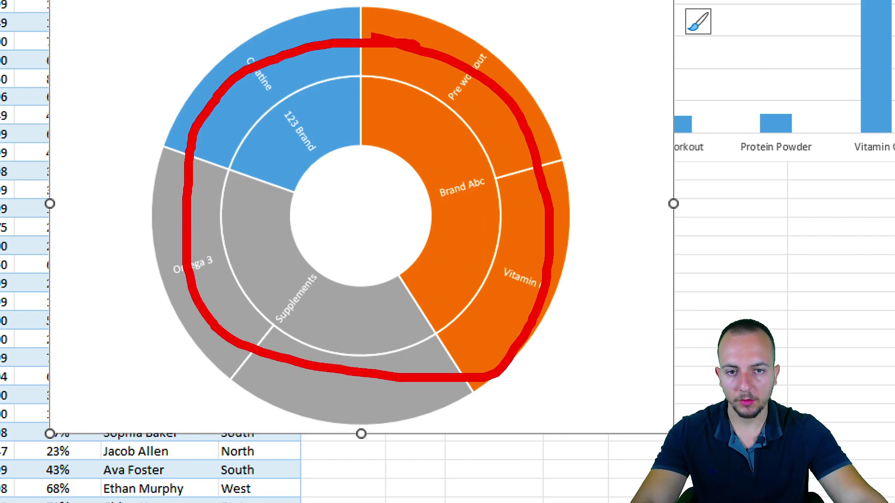
key("Escape")
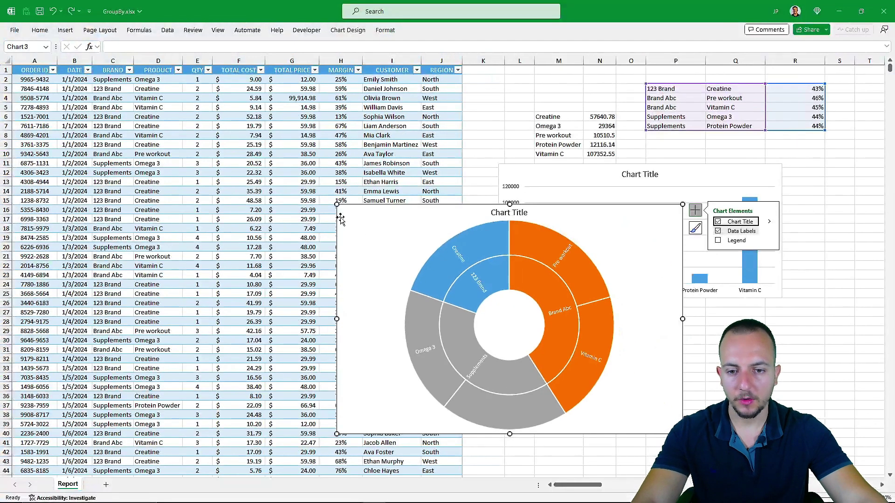
left_click_drag(337, 205, 283, 140)
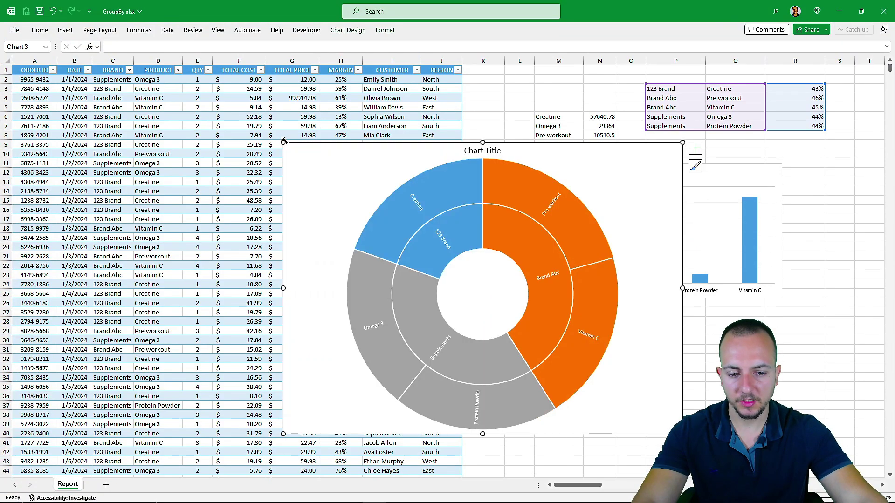
left_click(717, 379)
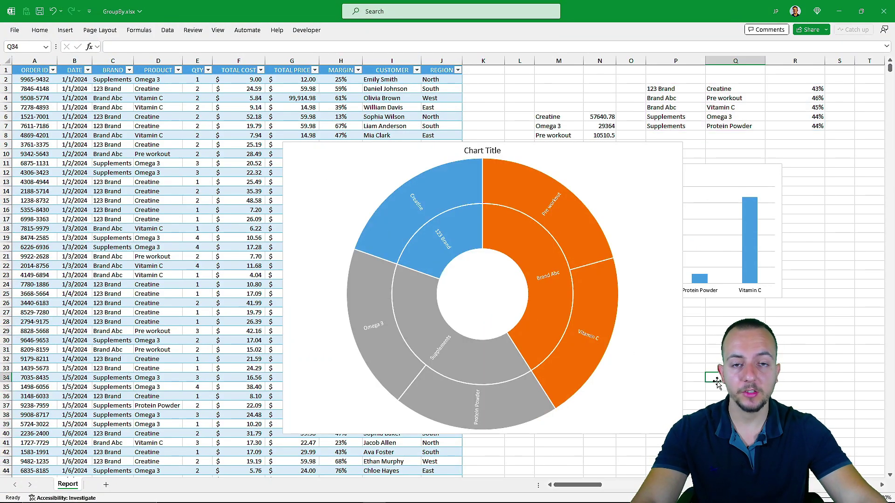